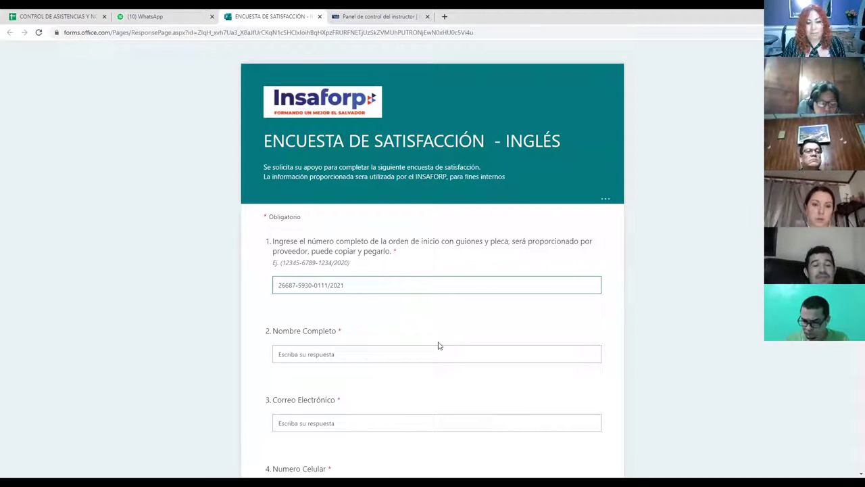
- Copy the participant's full name from the greeting of the satisfaction survey message in WhatsApp
{"action": "left_click", "coordinate": [335, 357]}
{"action": "scroll", "coordinate": [338, 355], "scroll_direction": "down", "scroll_amount": 3}
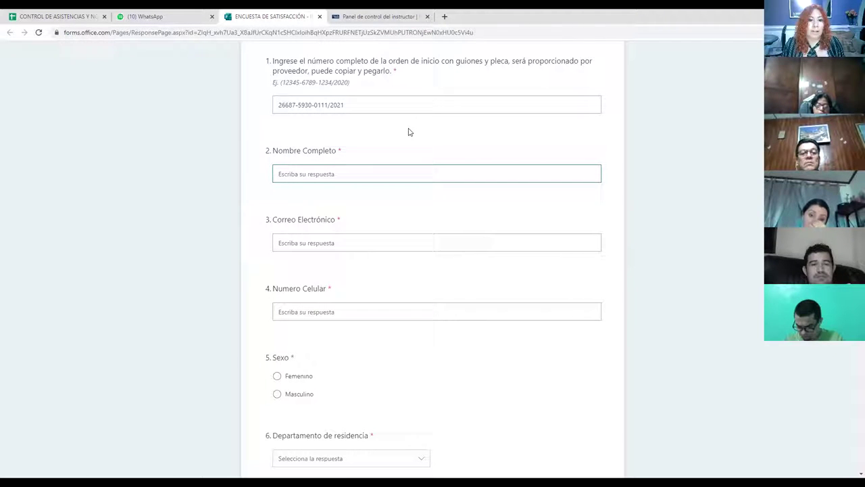
{"action": "left_click", "coordinate": [148, 15]}
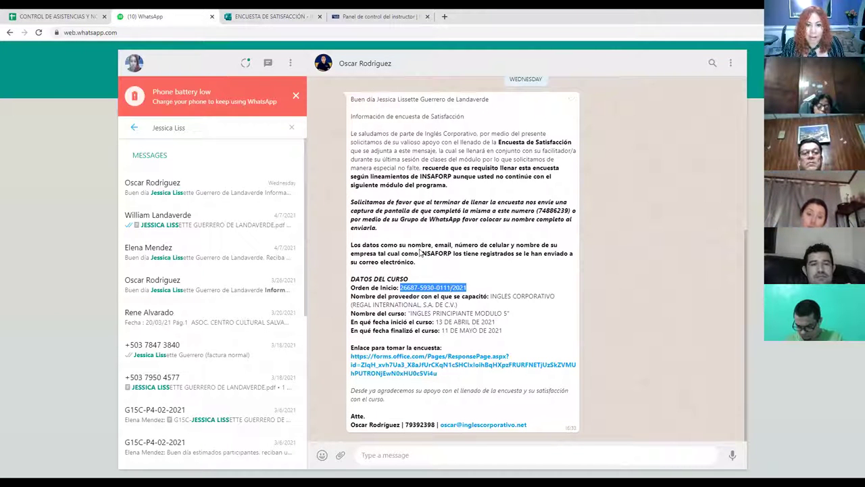
{"action": "left_click", "coordinate": [451, 289]}
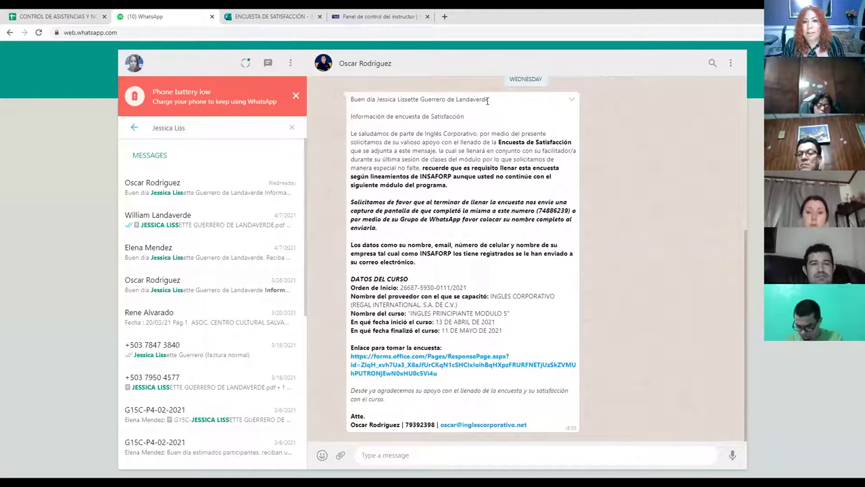
{"action": "left_click_drag", "start_coordinate": [489, 99], "coordinate": [382, 101]}
{"action": "right_click", "coordinate": [390, 103]}
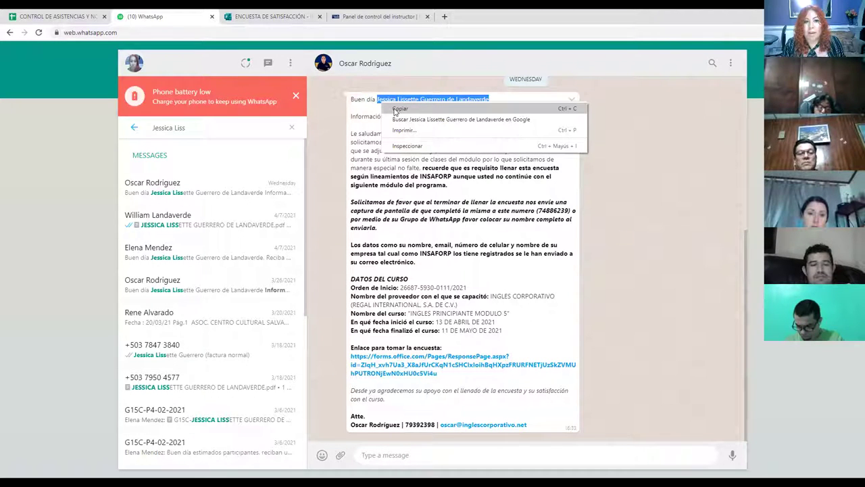
{"action": "left_click", "coordinate": [398, 109]}
{"action": "left_click", "coordinate": [270, 17]}
{"action": "right_click", "coordinate": [312, 180]}
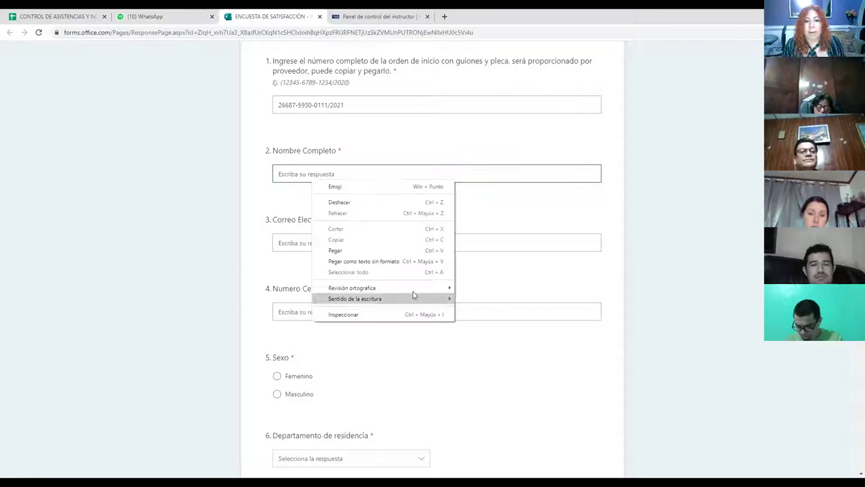
{"action": "left_click", "coordinate": [530, 221]}
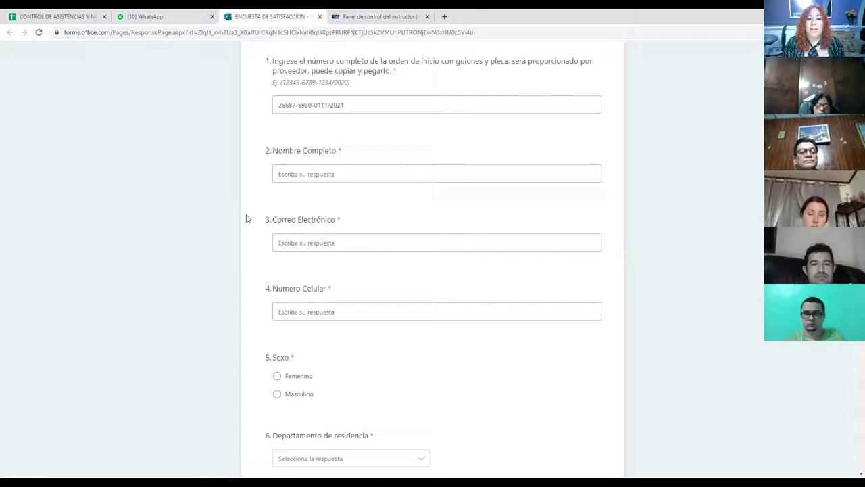
{"action": "left_click", "coordinate": [329, 175]}
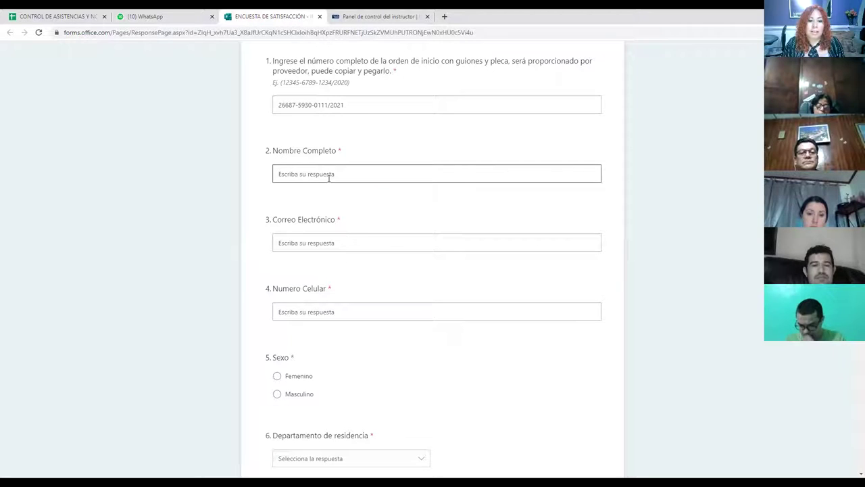
{"action": "left_click", "coordinate": [334, 189]}
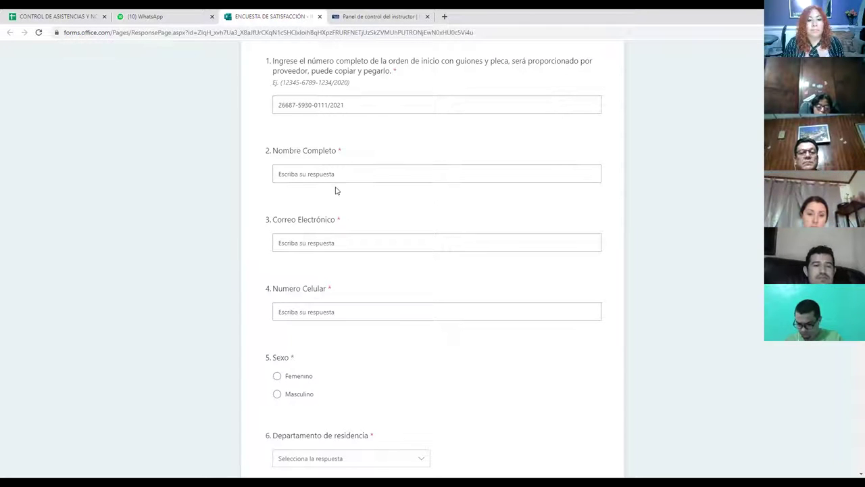
- Answer the Sexo question of the survey with Femenino
{"action": "left_click", "coordinate": [332, 244]}
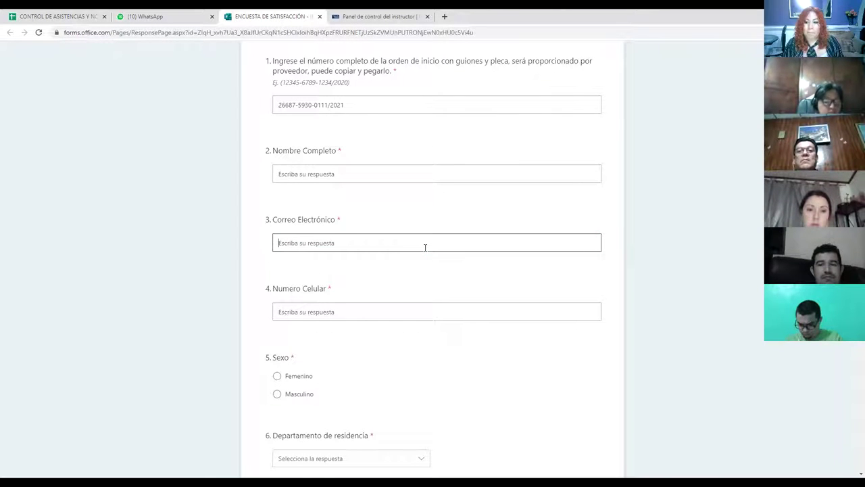
{"action": "left_click", "coordinate": [304, 312]}
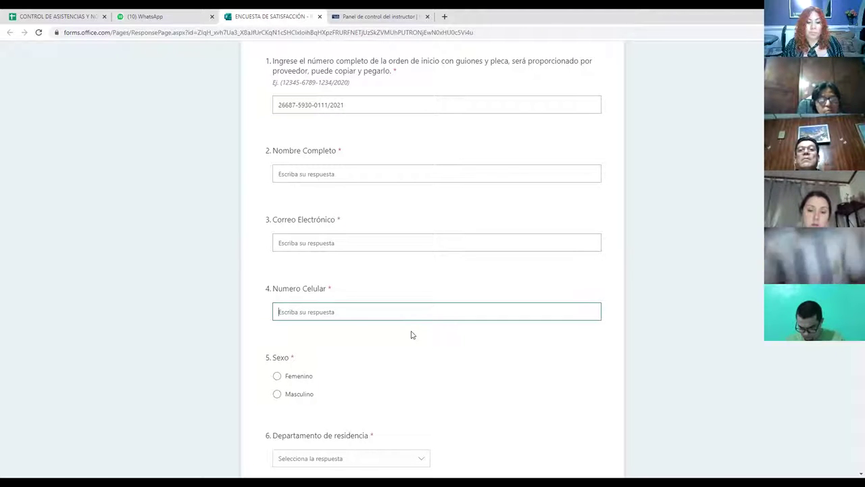
{"action": "left_click", "coordinate": [278, 379]}
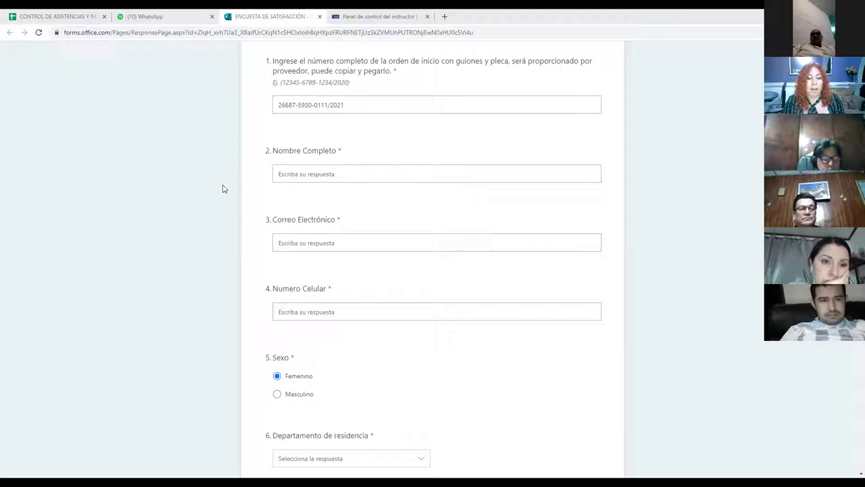
{"action": "left_click", "coordinate": [374, 174]}
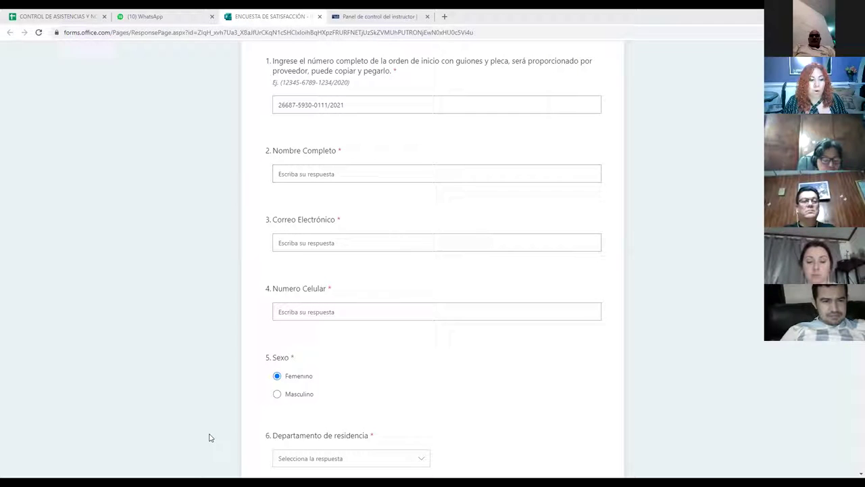
{"action": "left_click", "coordinate": [326, 177]}
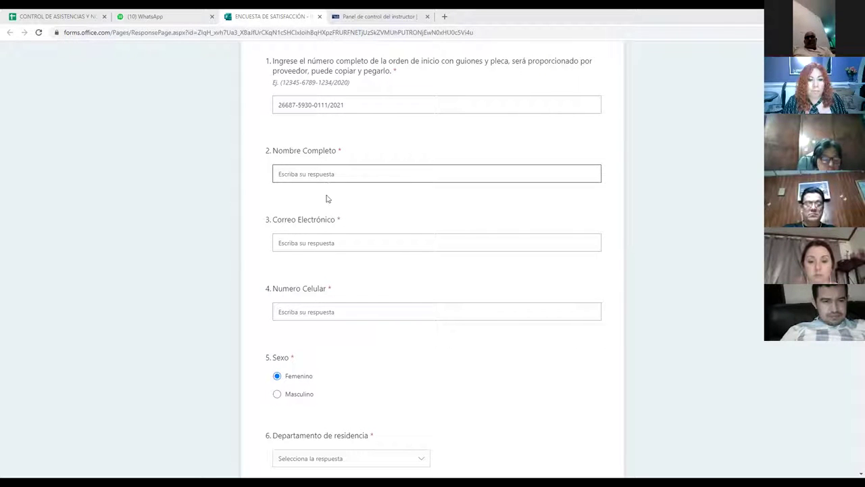
- Look through the list of departments and choose San Salvador as the Departamento de residencia
{"action": "scroll", "coordinate": [365, 399], "scroll_direction": "down", "scroll_amount": 3}
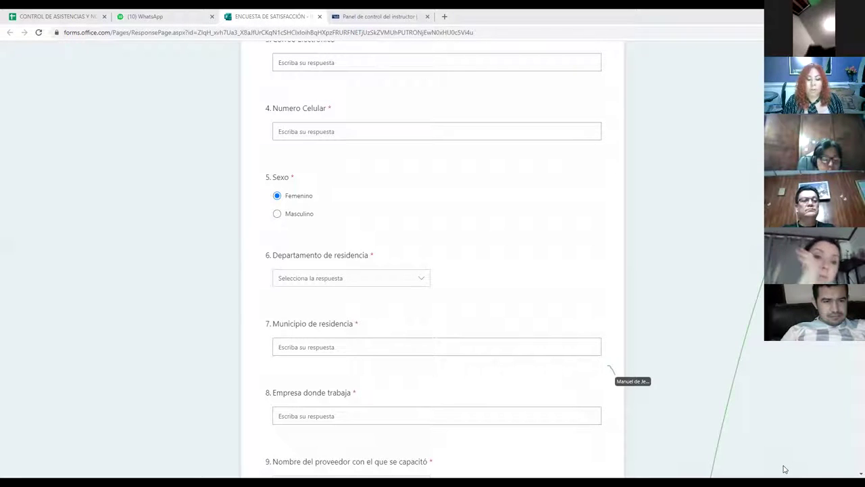
{"action": "left_click", "coordinate": [409, 285]}
{"action": "scroll", "coordinate": [354, 349], "scroll_direction": "down", "scroll_amount": 3}
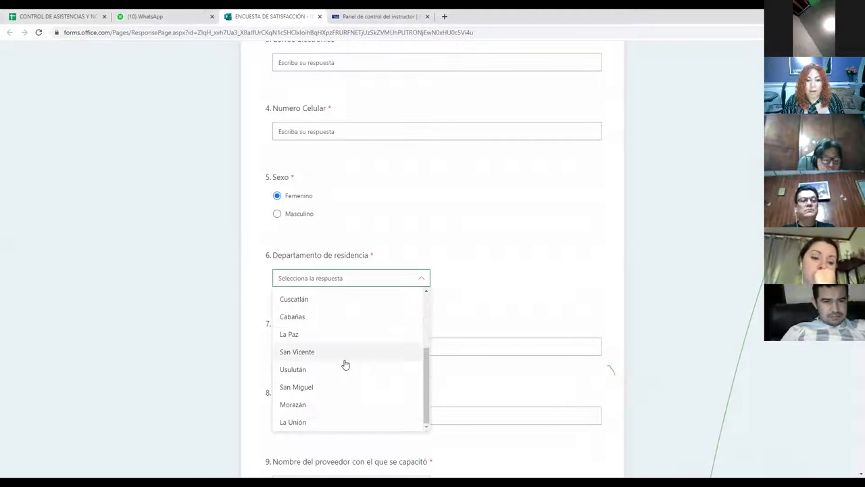
{"action": "left_click_drag", "start_coordinate": [428, 375], "coordinate": [429, 313]}
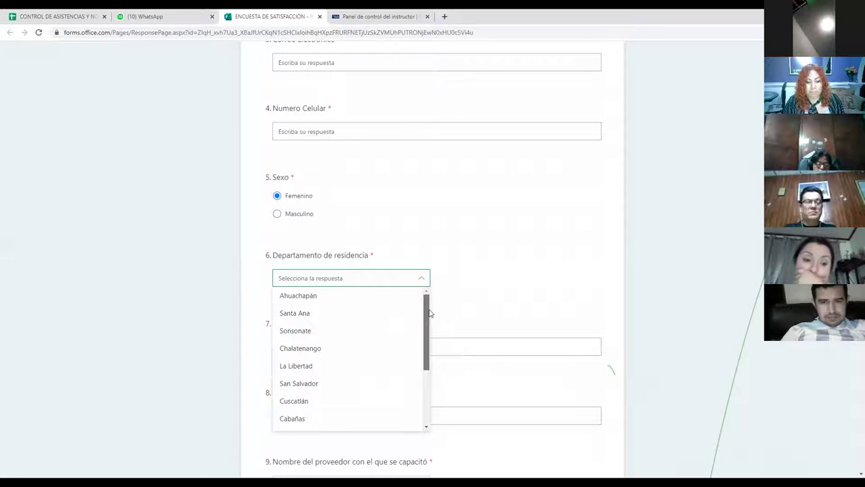
{"action": "left_click_drag", "start_coordinate": [430, 312], "coordinate": [433, 380]}
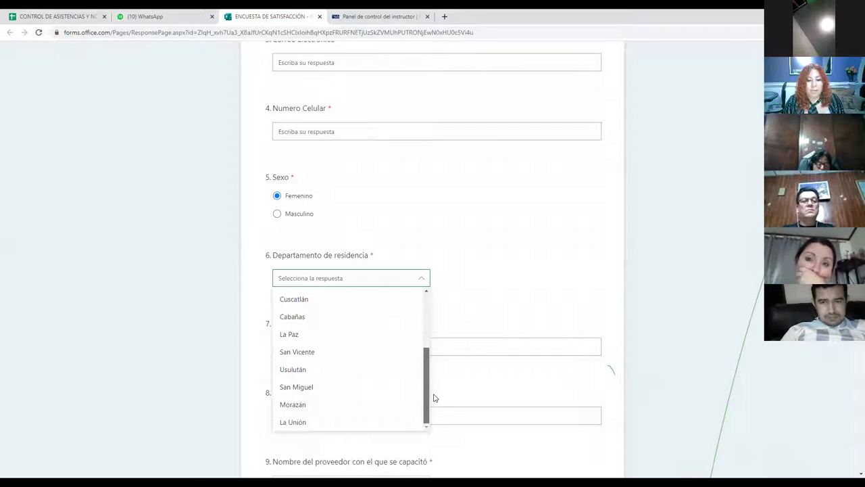
{"action": "left_click_drag", "start_coordinate": [429, 386], "coordinate": [428, 353]}
{"action": "left_click", "coordinate": [322, 345]}
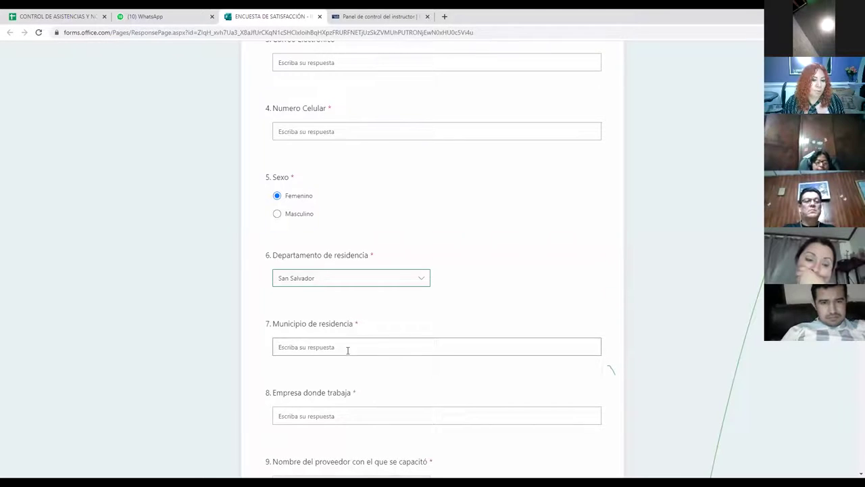
- Enter Mejicanos as the Municipio de residencia in question 7
{"action": "left_click", "coordinate": [315, 346]}
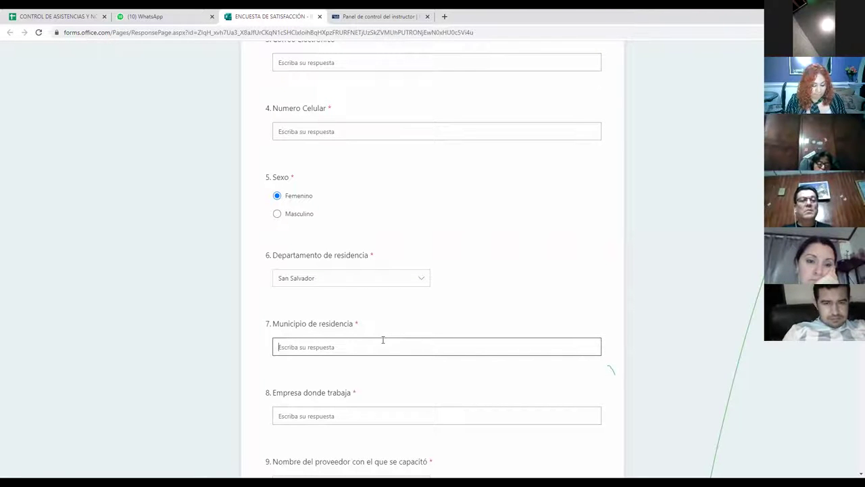
{"action": "type", "text": "Me"}
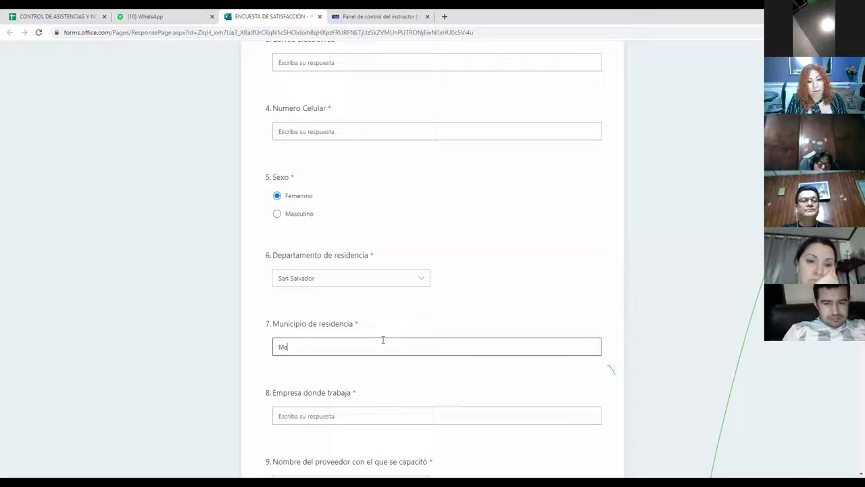
{"action": "type", "text": "jicanos"}
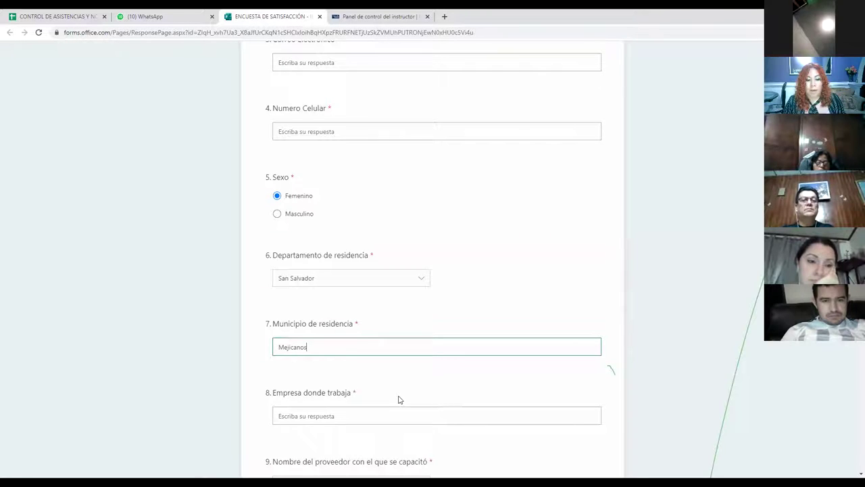
- Review survey questions 1 to 7 and the answers given so far
{"action": "scroll", "coordinate": [399, 398], "scroll_direction": "up", "scroll_amount": 1}
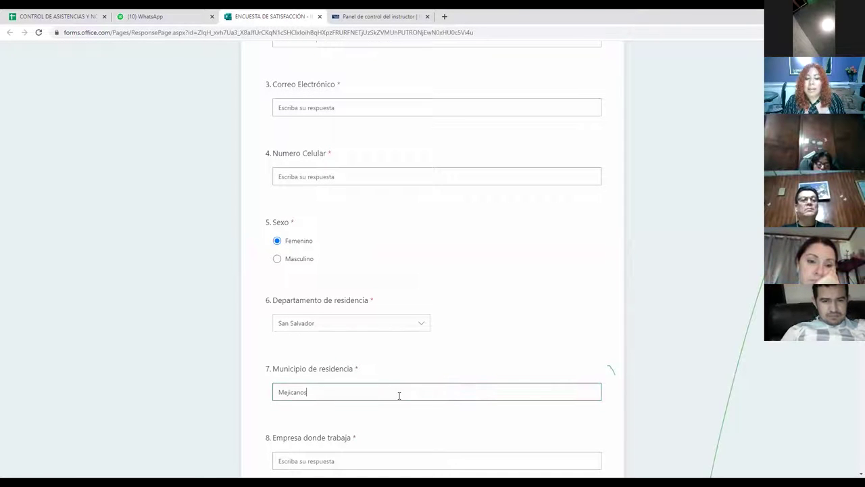
{"action": "scroll", "coordinate": [399, 395], "scroll_direction": "up", "scroll_amount": 1}
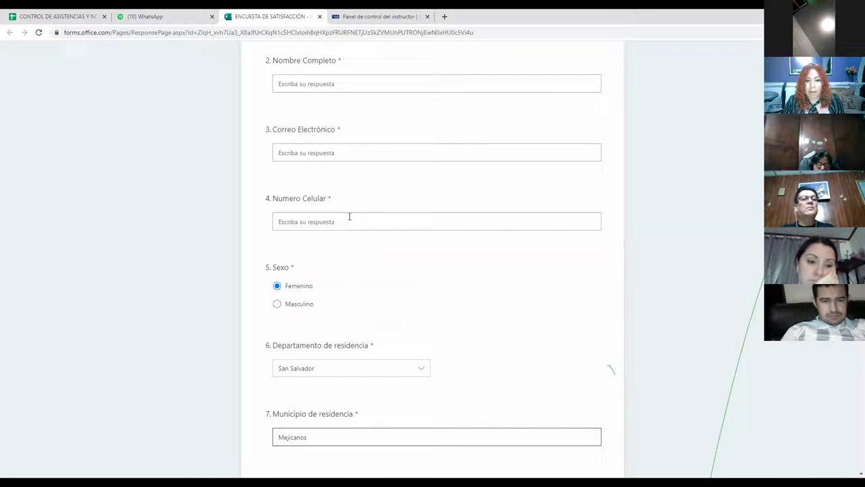
{"action": "scroll", "coordinate": [387, 313], "scroll_direction": "up", "scroll_amount": 4}
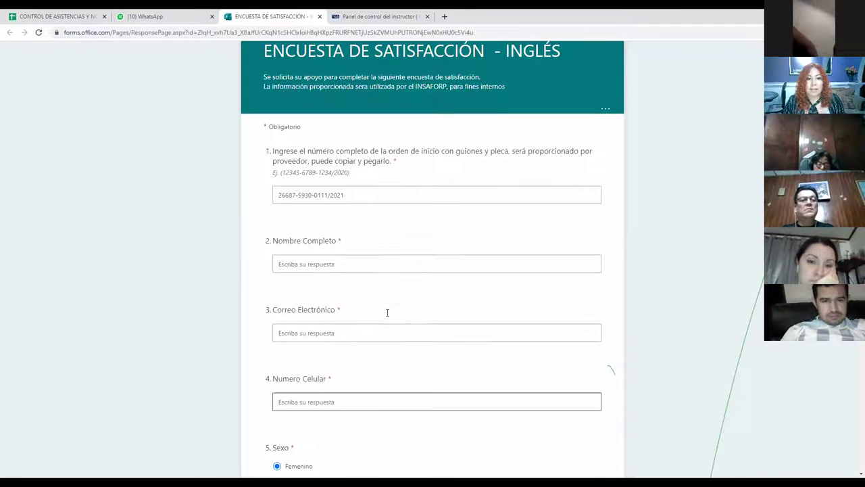
{"action": "scroll", "coordinate": [396, 355], "scroll_direction": "down", "scroll_amount": 3}
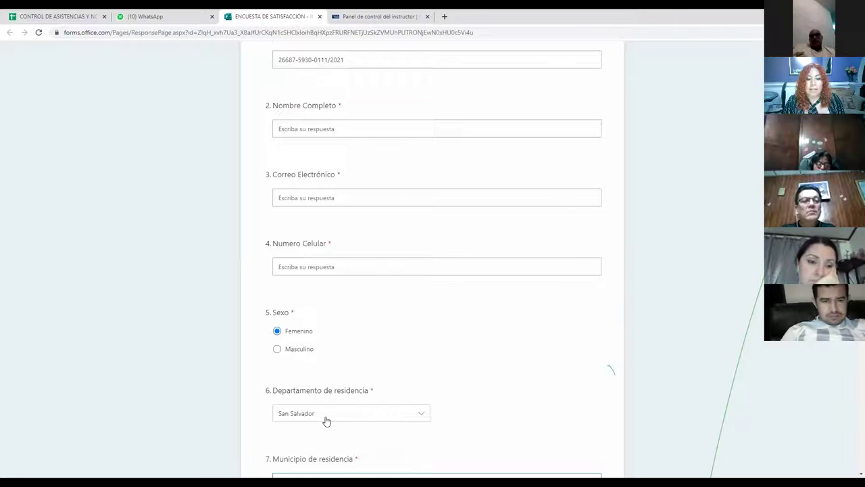
{"action": "scroll", "coordinate": [325, 421], "scroll_direction": "down", "scroll_amount": 2}
{"action": "scroll", "coordinate": [325, 421], "scroll_direction": "up", "scroll_amount": 1}
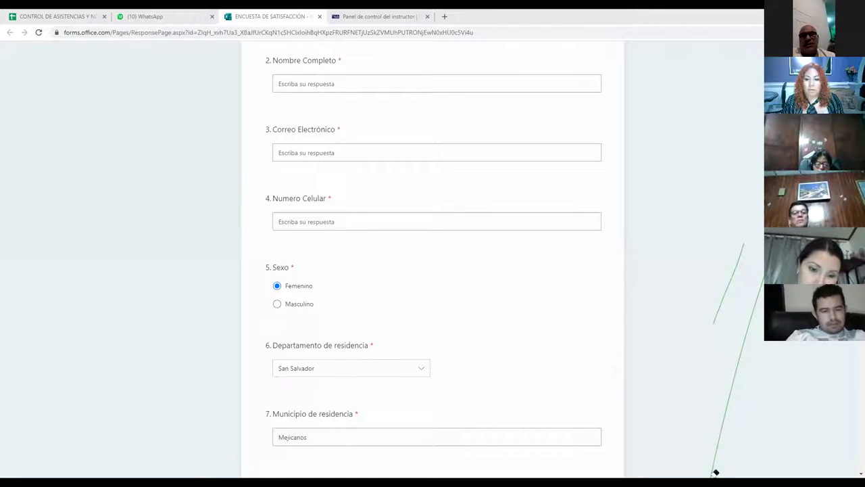
- Erase the green annotation lines drawn over the shared survey page
{"action": "left_click", "coordinate": [715, 459]}
{"action": "left_click", "coordinate": [718, 320]}
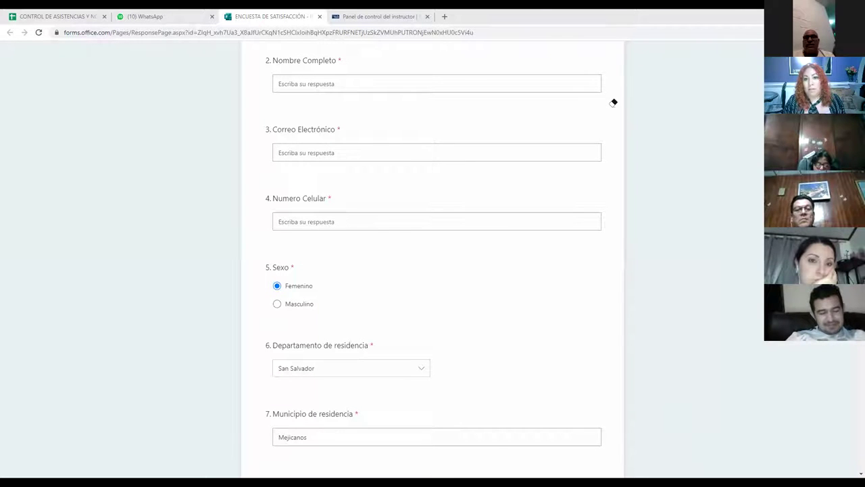
- Switch to the BEGINNER 5-DAY 20 presentation in PowerPoint and view the sample survey e-mail on slide 8 and the WhatsApp message on slide 9
{"action": "scroll", "coordinate": [618, 143], "scroll_direction": "up", "scroll_amount": 2}
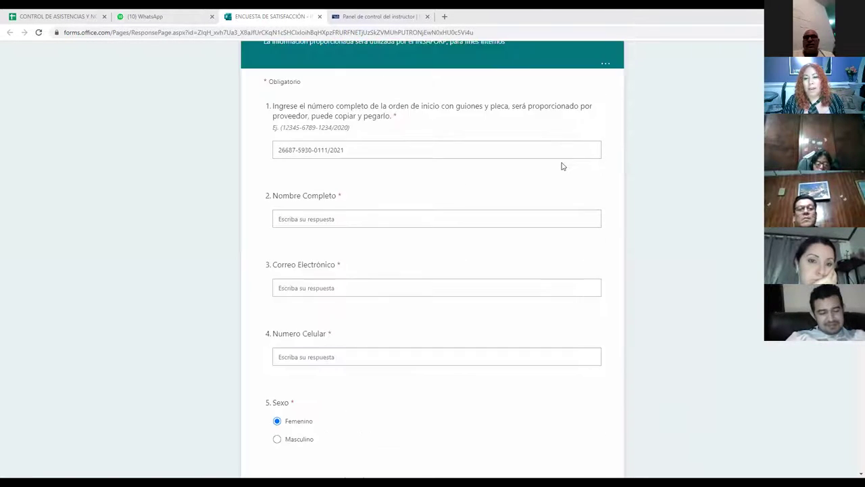
{"action": "scroll", "coordinate": [598, 150], "scroll_direction": "up", "scroll_amount": 2}
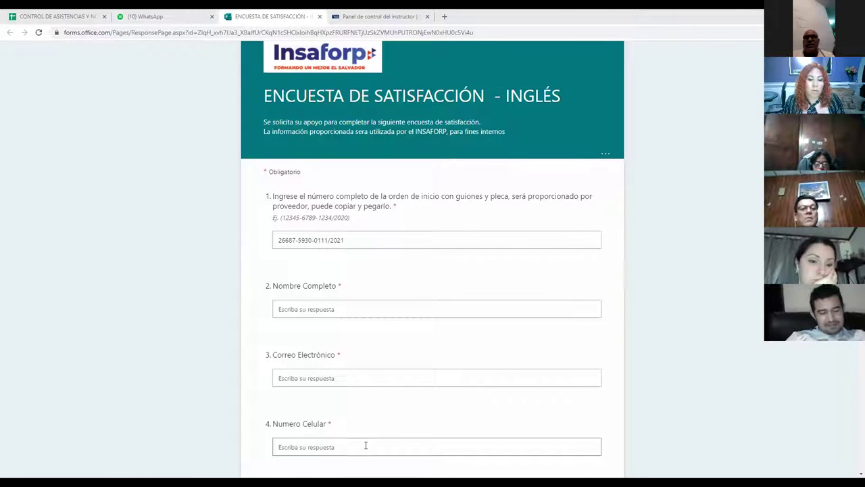
{"action": "left_click", "coordinate": [408, 14]}
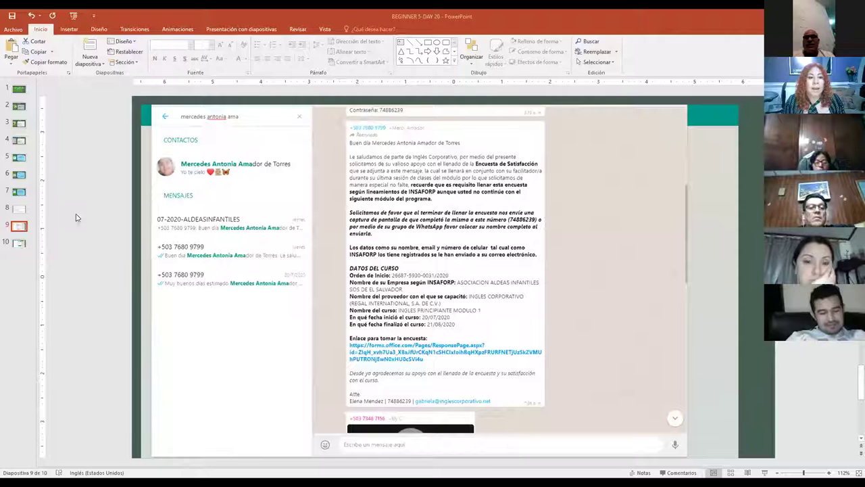
{"action": "left_click", "coordinate": [21, 209]}
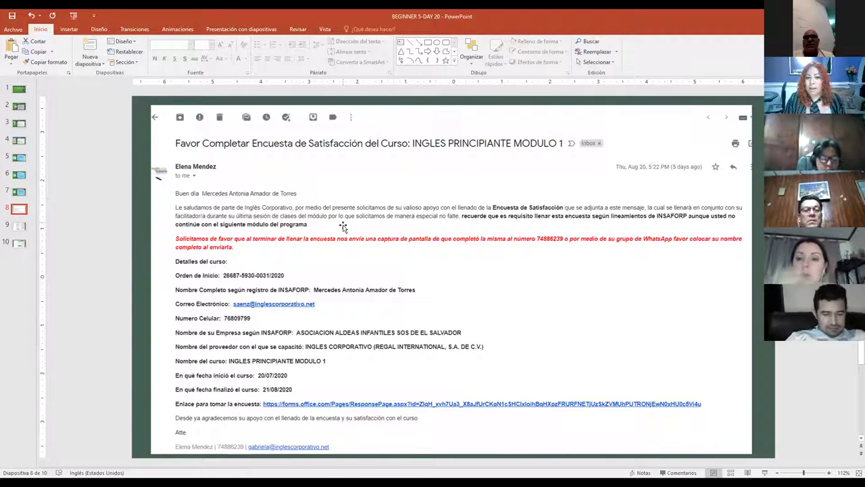
{"action": "left_click", "coordinate": [19, 227]}
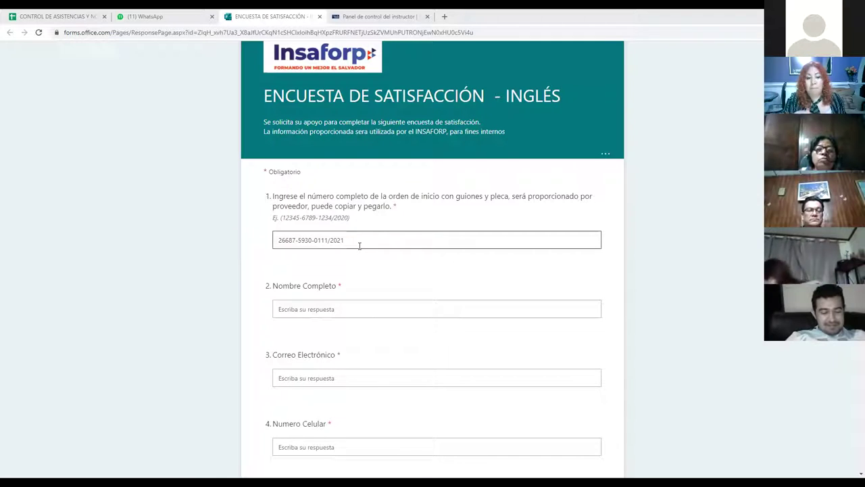
- Highlight the start order number in question 1 of the survey and examine the questions down to the training provider's name
{"action": "left_click_drag", "start_coordinate": [278, 240], "coordinate": [350, 240]}
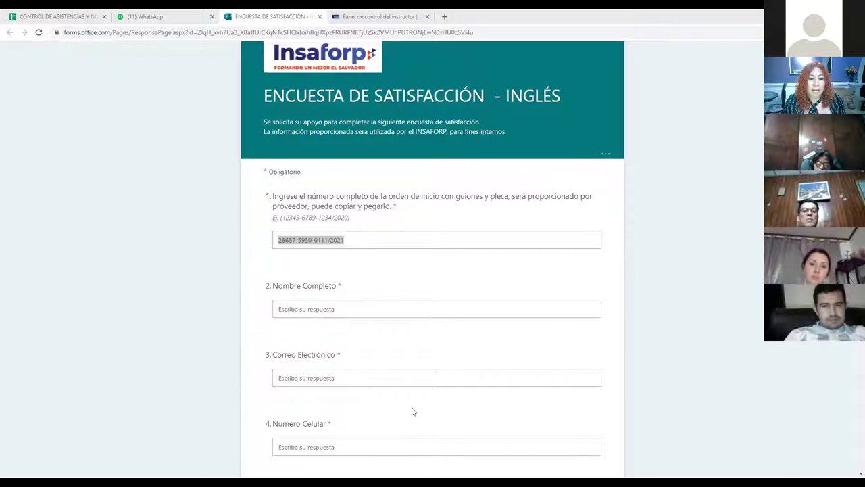
{"action": "scroll", "coordinate": [412, 410], "scroll_direction": "down", "scroll_amount": 3}
{"action": "scroll", "coordinate": [413, 410], "scroll_direction": "down", "scroll_amount": 3}
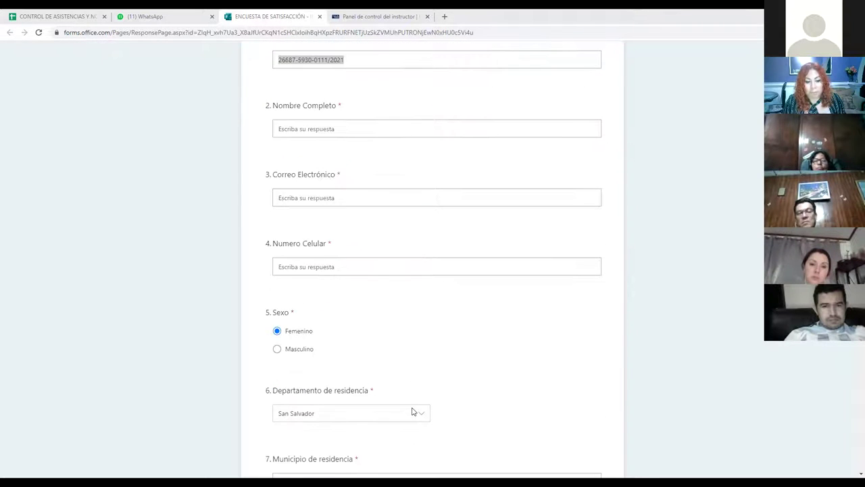
{"action": "scroll", "coordinate": [414, 411], "scroll_direction": "down", "scroll_amount": 4}
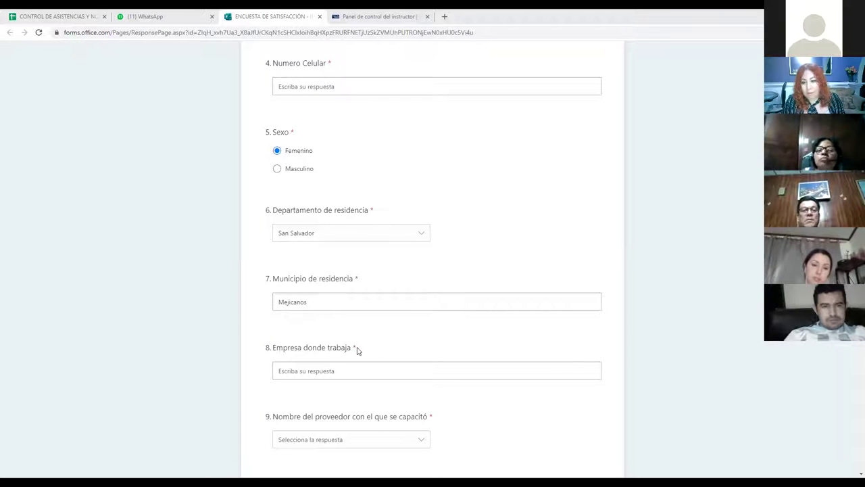
- Switch to PowerPoint, present slide 9 with the sample WhatsApp survey message full screen, and stop sharing the screen after ending the show
{"action": "left_click", "coordinate": [356, 373]}
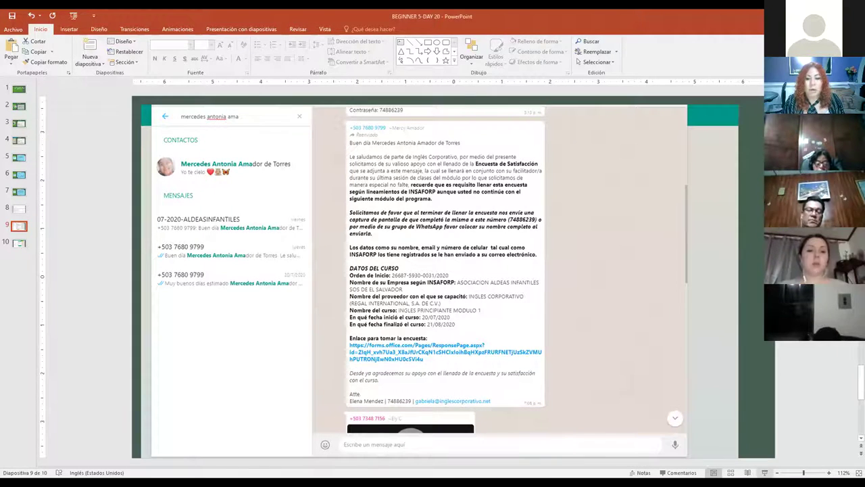
{"action": "left_click", "coordinate": [764, 473]}
{"action": "key", "text": "Right"}
{"action": "key", "text": "Left"}
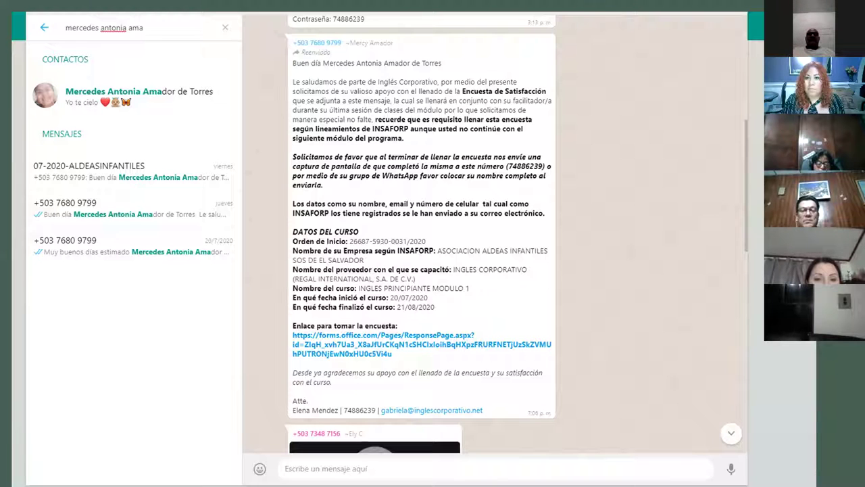
{"action": "key", "text": "Escape"}
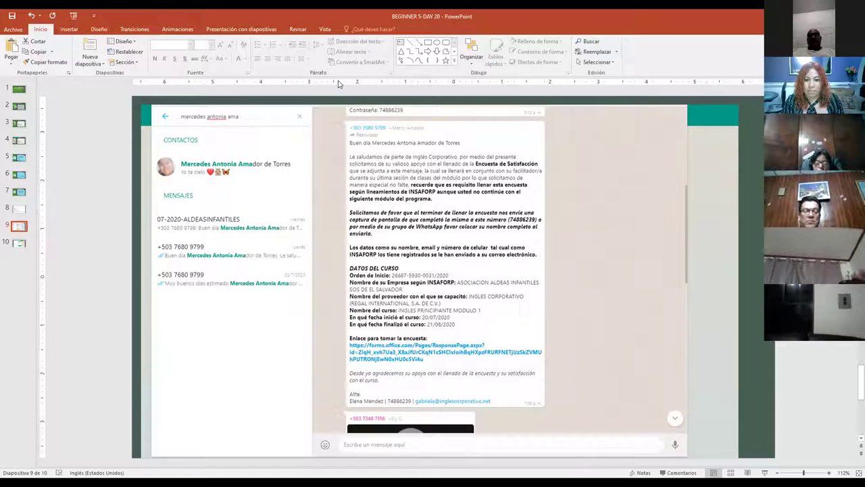
{"action": "key", "text": "alt+s"}
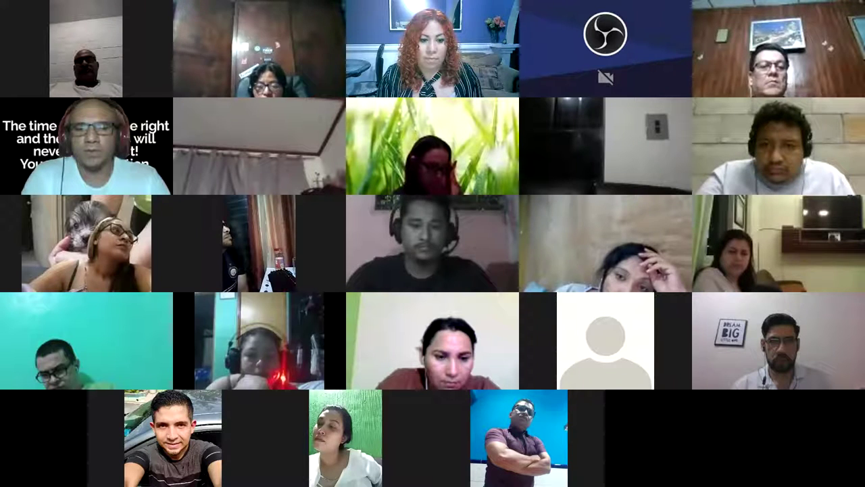
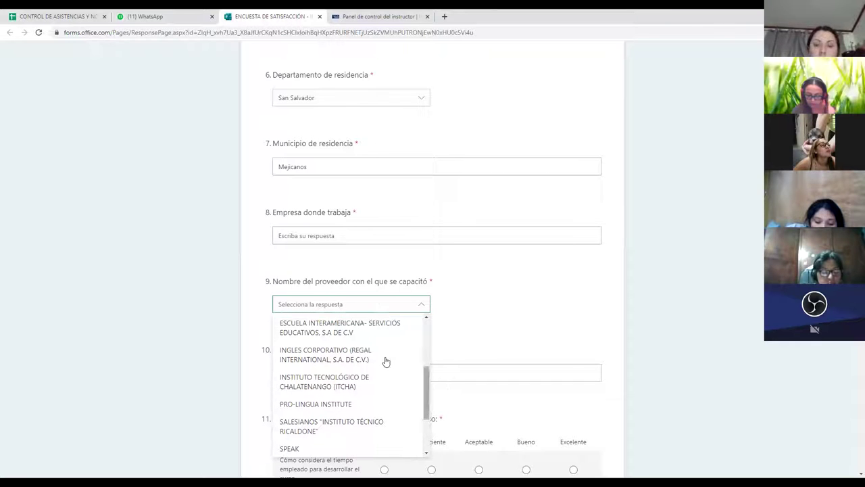
- Choose INGLES CORPORATIVO (REGAL INTERNATIONAL, S.A. DE C.V.) as the training provider in question 9
{"action": "left_click", "coordinate": [311, 359]}
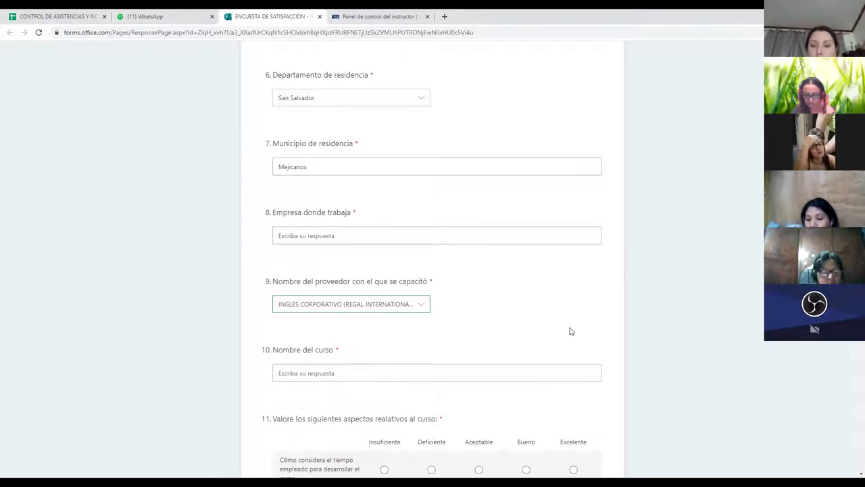
{"action": "left_click", "coordinate": [415, 312]}
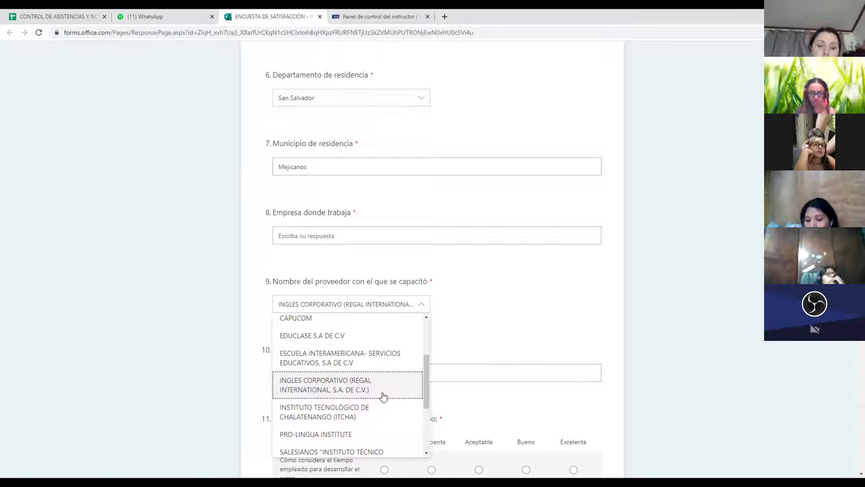
{"action": "double_click", "coordinate": [515, 332]}
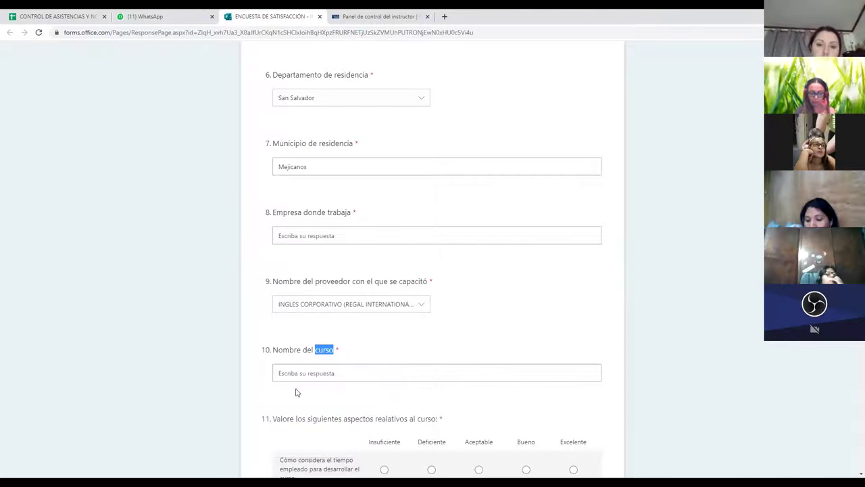
- Paste INGLES PRINCIPIANTE MODULO 5 as the course name in question 10
{"action": "left_click", "coordinate": [281, 373]}
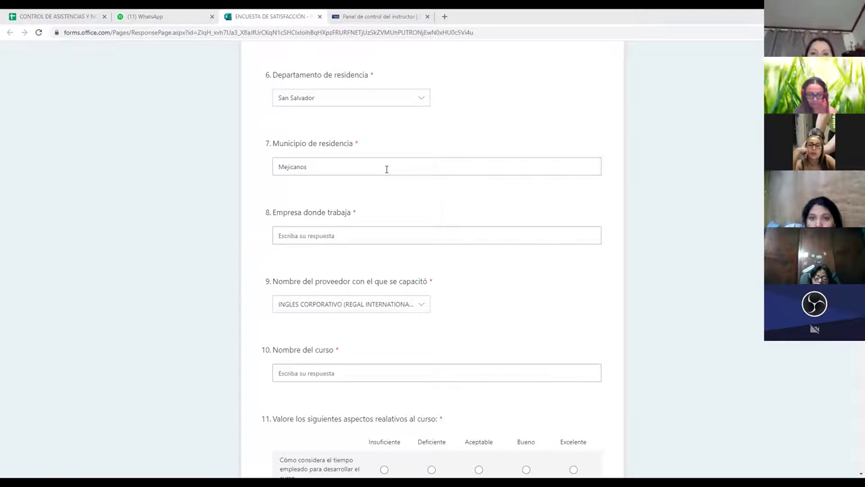
{"action": "left_click", "coordinate": [309, 374]}
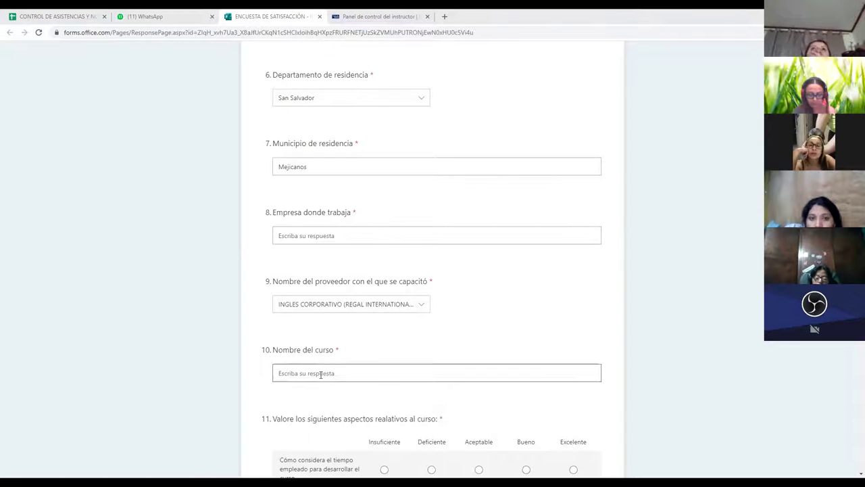
{"action": "right_click", "coordinate": [320, 376]}
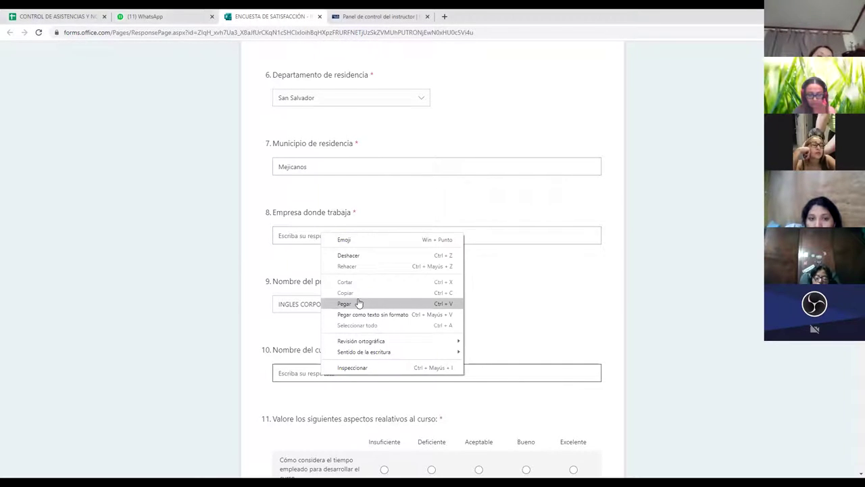
{"action": "key", "text": "Return"}
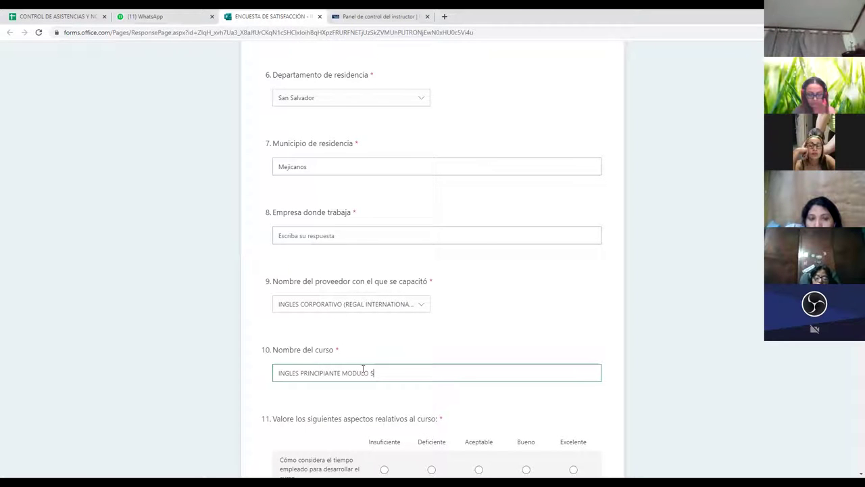
- Set the course start date in question 12 to 13/4/2021, using the date given in the WhatsApp message's course data
{"action": "scroll", "coordinate": [491, 428], "scroll_direction": "down", "scroll_amount": 1}
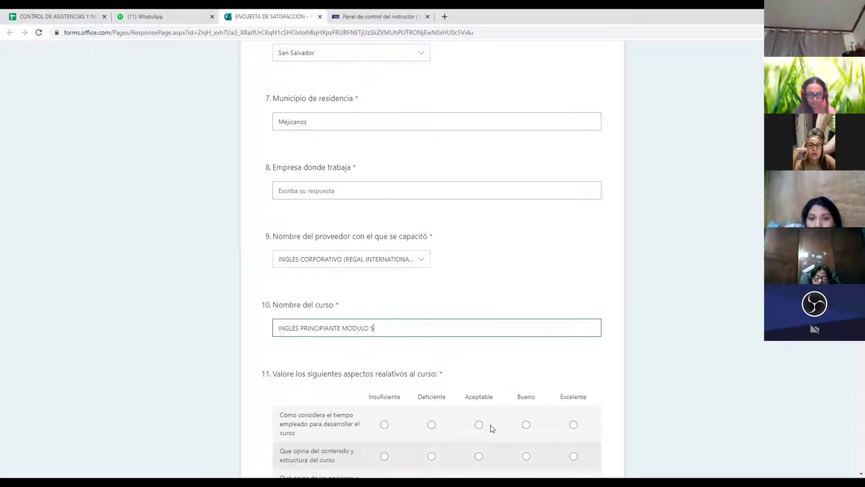
{"action": "scroll", "coordinate": [420, 389], "scroll_direction": "down", "scroll_amount": 3}
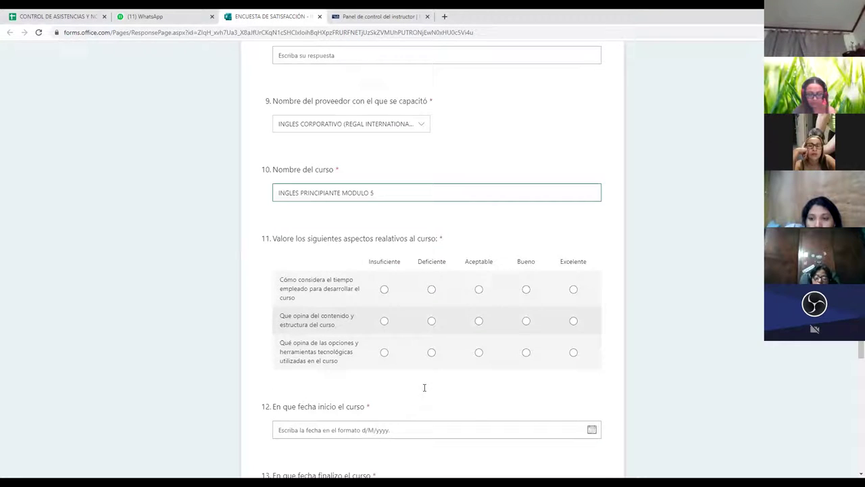
{"action": "scroll", "coordinate": [365, 375], "scroll_direction": "up", "scroll_amount": 1}
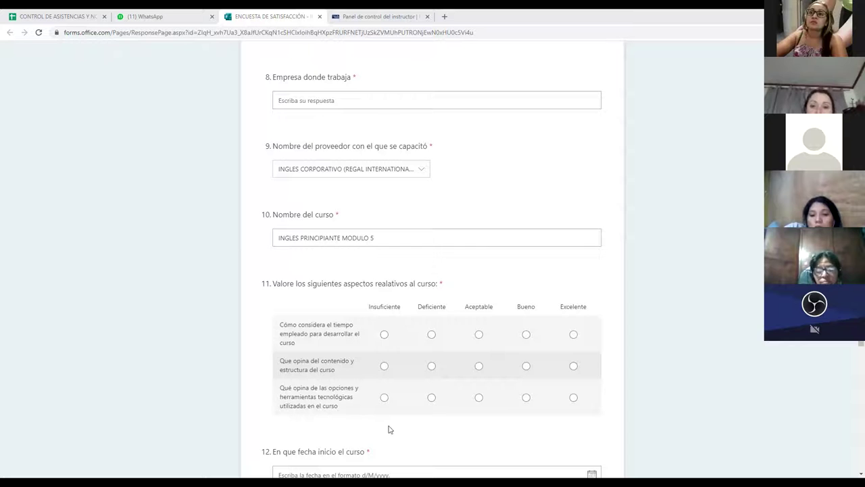
{"action": "scroll", "coordinate": [389, 429], "scroll_direction": "down", "scroll_amount": 1}
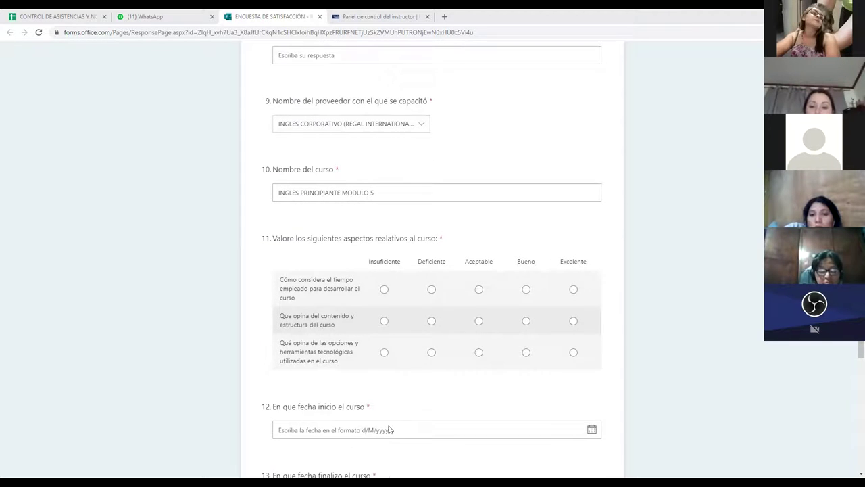
{"action": "scroll", "coordinate": [388, 430], "scroll_direction": "down", "scroll_amount": 1}
{"action": "scroll", "coordinate": [374, 413], "scroll_direction": "down", "scroll_amount": 1}
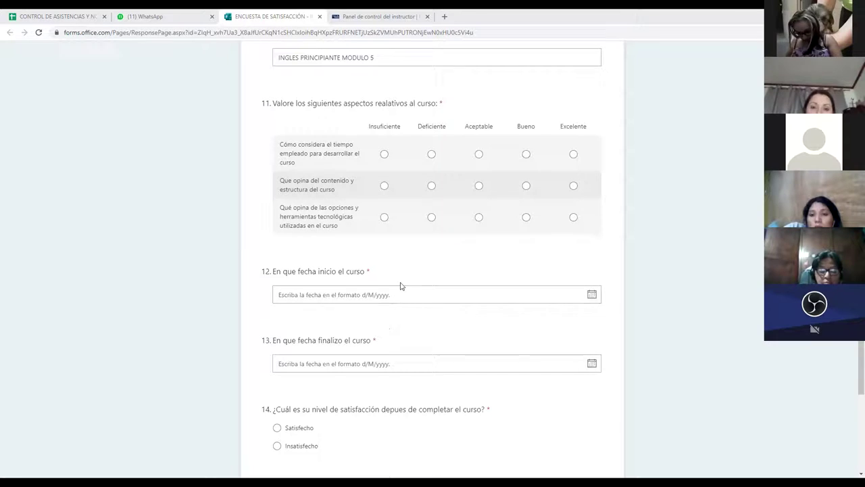
{"action": "left_click", "coordinate": [593, 296]}
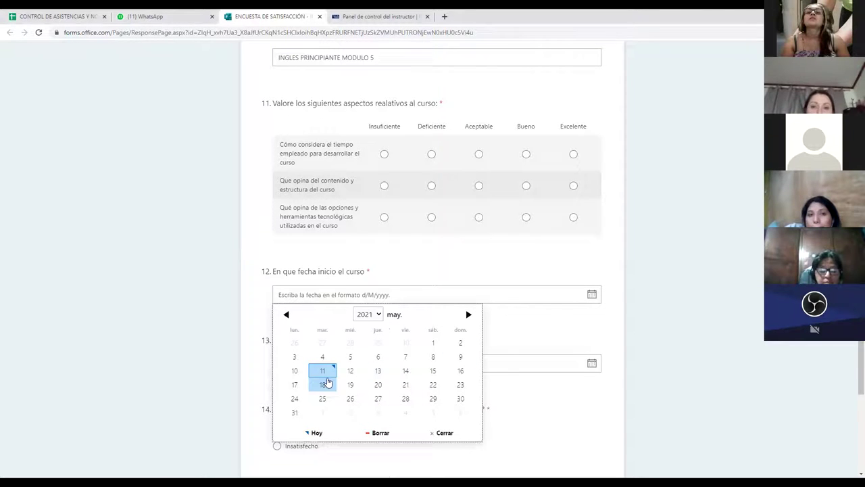
{"action": "left_click", "coordinate": [287, 315]}
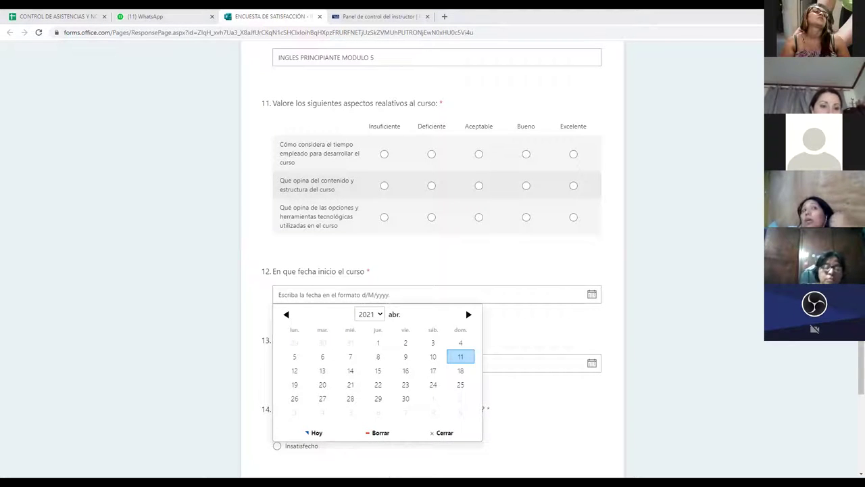
{"action": "left_click", "coordinate": [146, 13]}
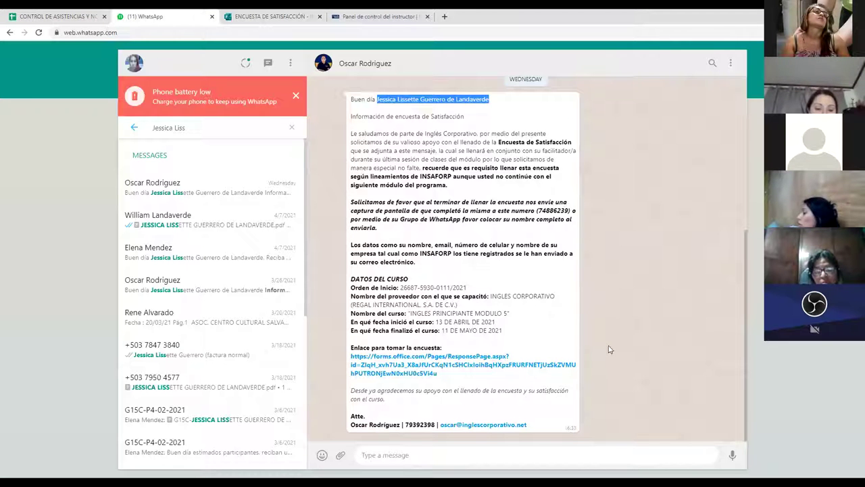
{"action": "left_click_drag", "start_coordinate": [498, 322], "coordinate": [436, 322]}
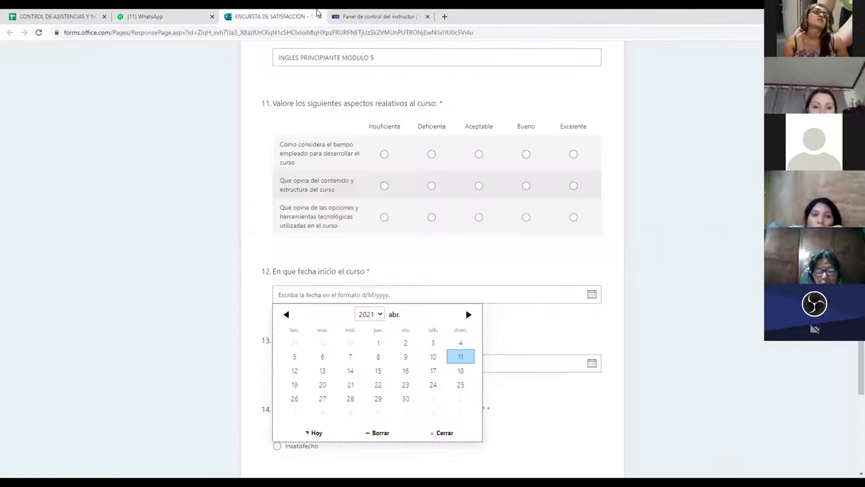
{"action": "left_click", "coordinate": [271, 16]}
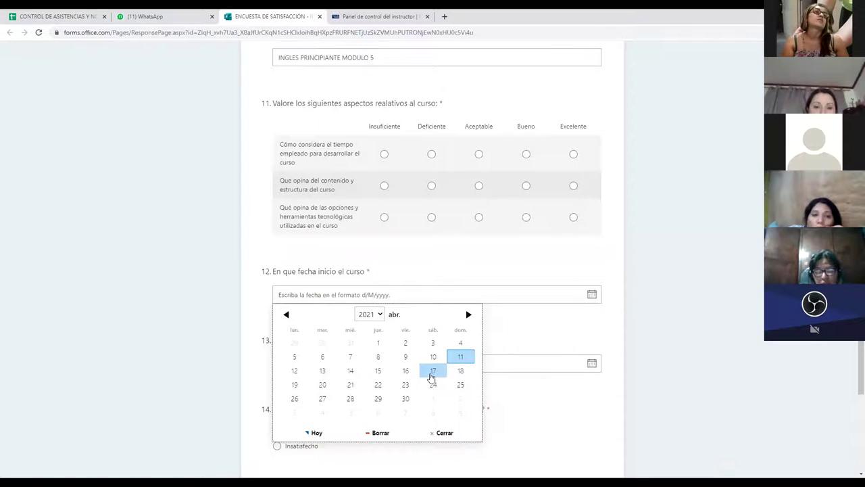
{"action": "left_click", "coordinate": [321, 374]}
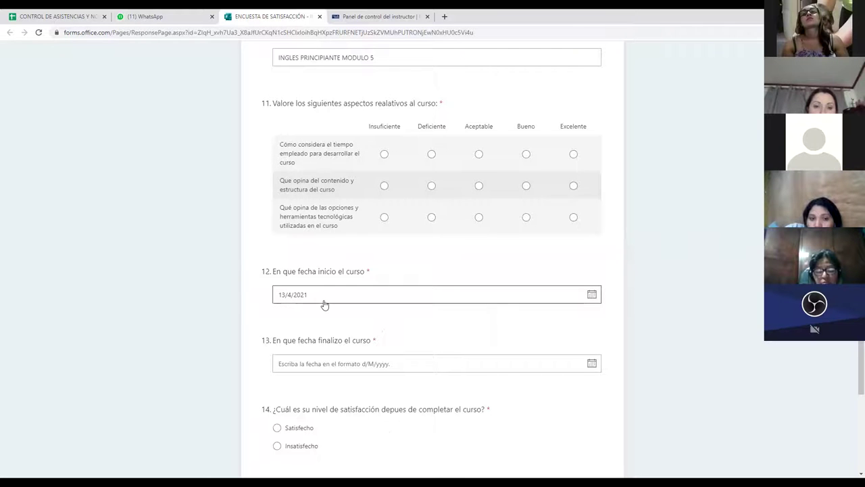
- Set the course end date in question 13 to 11/5/2021
{"action": "left_click", "coordinate": [592, 365]}
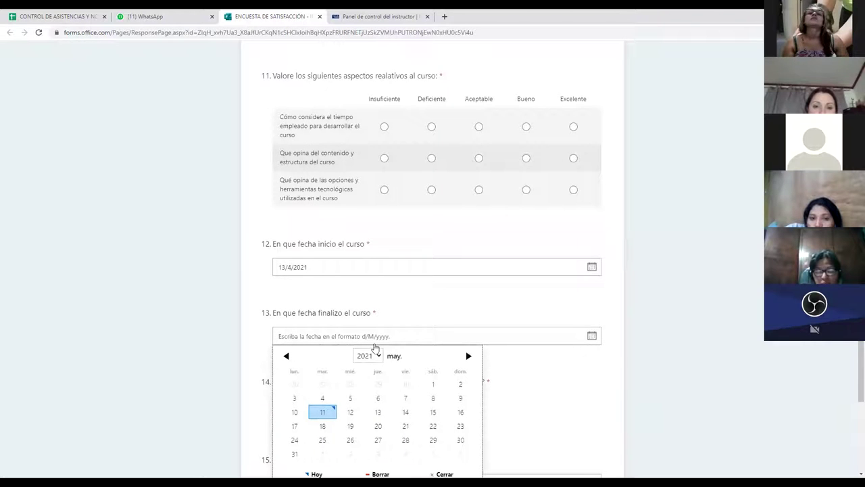
{"action": "scroll", "coordinate": [328, 371], "scroll_direction": "down", "scroll_amount": 1}
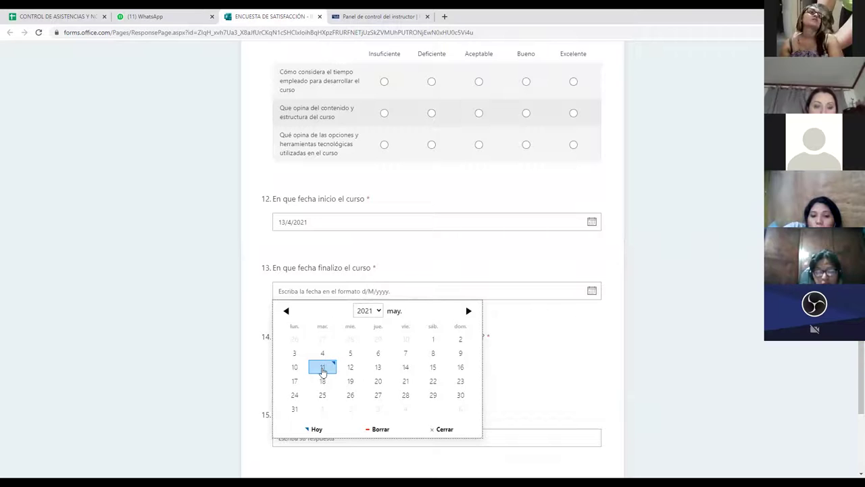
{"action": "left_click", "coordinate": [323, 369]}
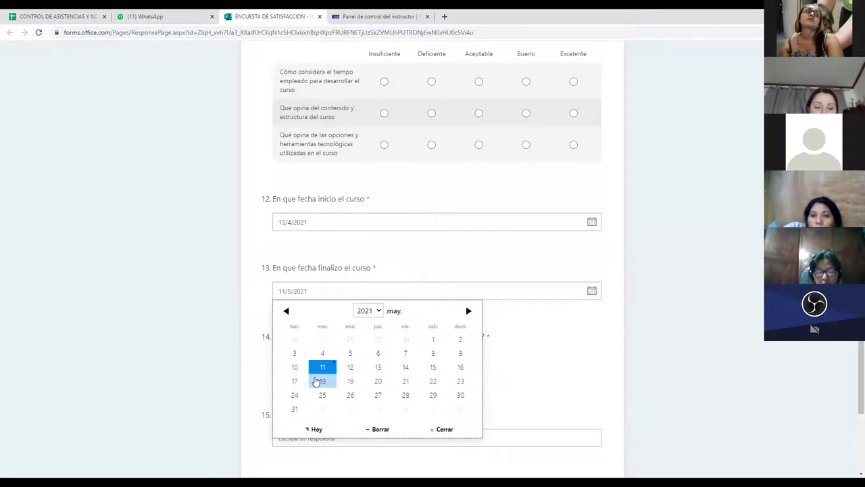
{"action": "left_click", "coordinate": [316, 370]}
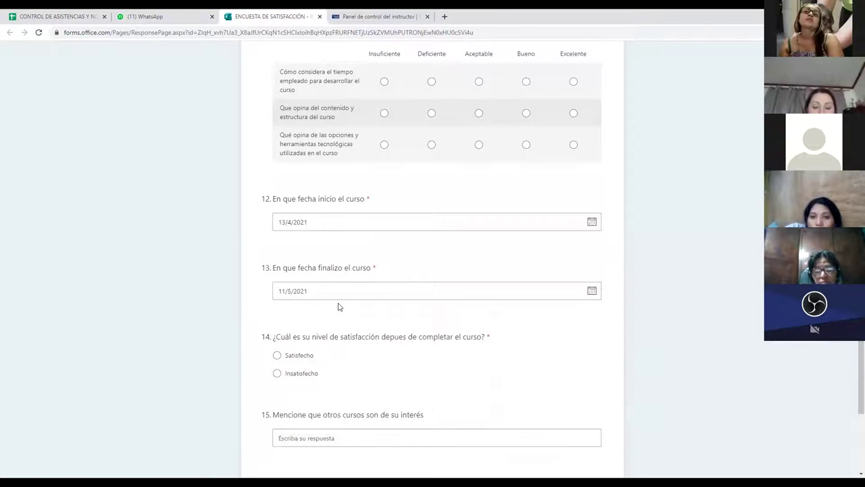
- Look again at the course data in the WhatsApp message and select the survey page's web address
{"action": "scroll", "coordinate": [389, 366], "scroll_direction": "down", "scroll_amount": 1}
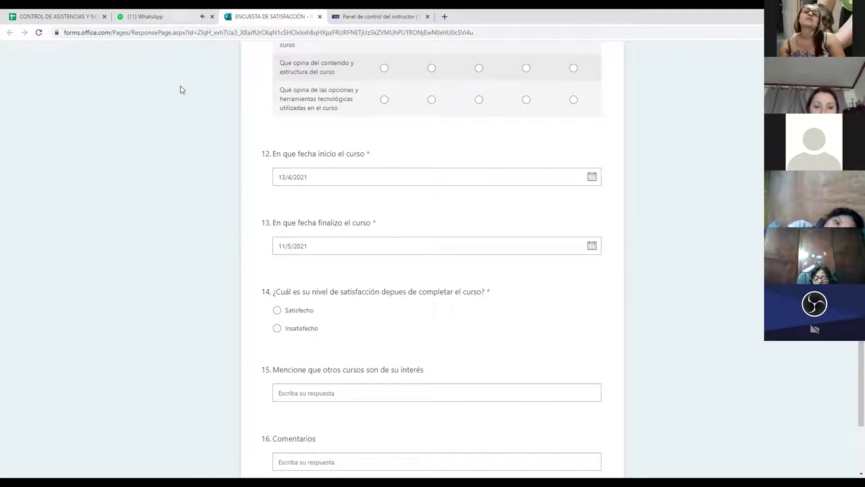
{"action": "key", "text": "ctrl+2"}
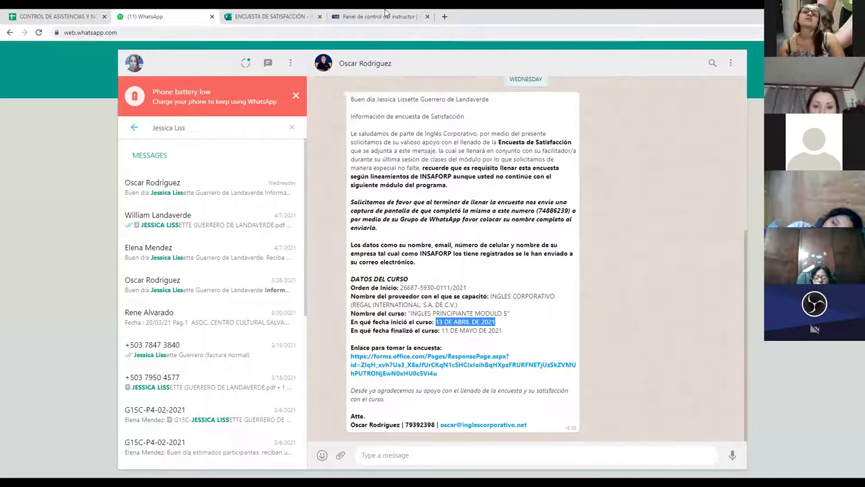
{"action": "key", "text": "ctrl+Tab"}
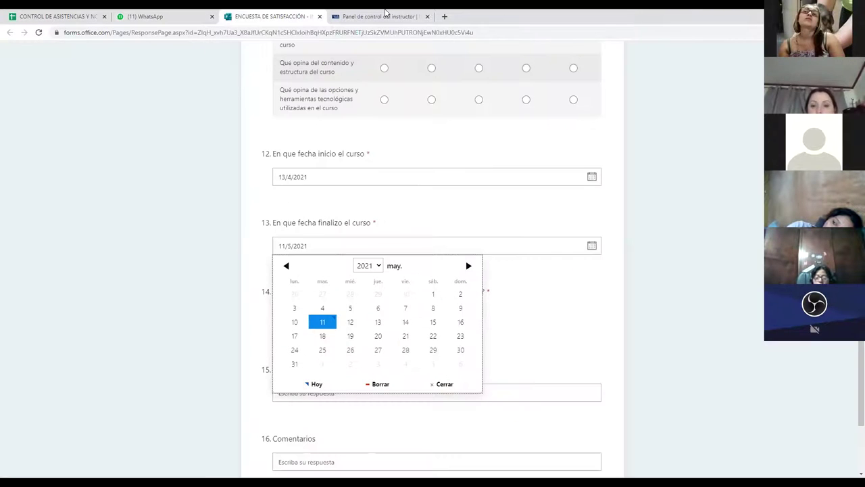
{"action": "left_click", "coordinate": [270, 33]}
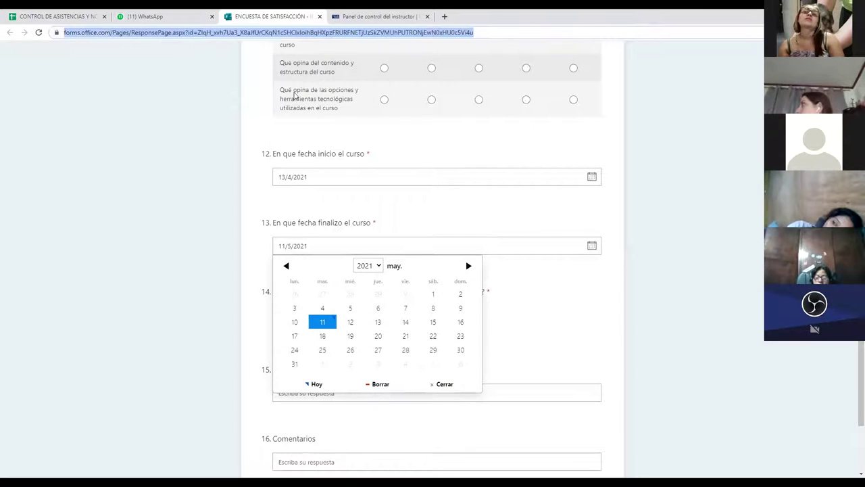
{"action": "right_click", "coordinate": [271, 33]}
{"action": "left_click", "coordinate": [559, 214]}
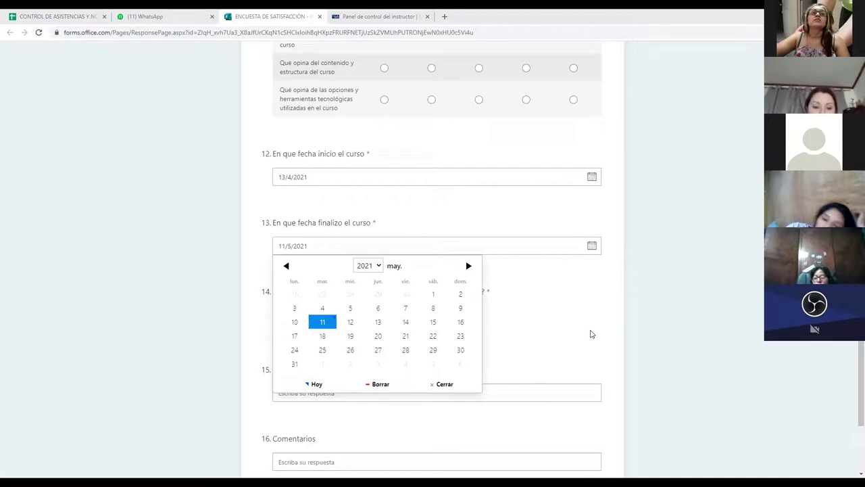
- Close the end date calendar and view questions 14 to 16 through the end of the survey
{"action": "left_click", "coordinate": [541, 324]}
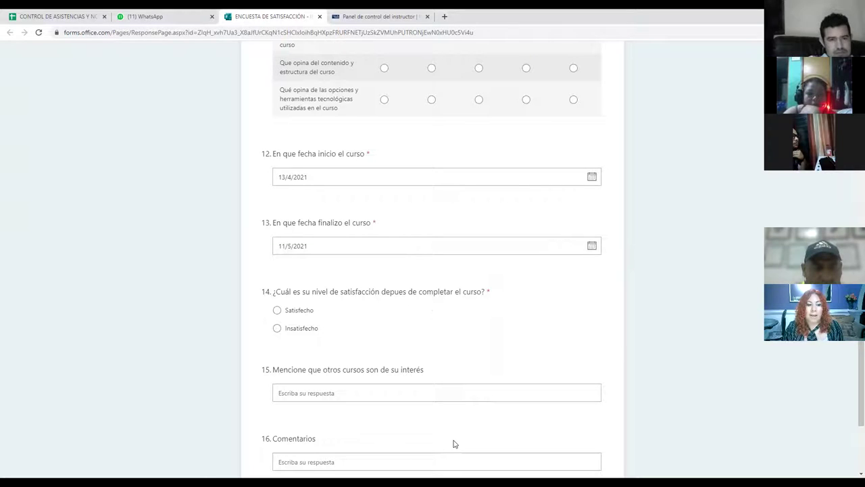
{"action": "scroll", "coordinate": [451, 413], "scroll_direction": "down", "scroll_amount": 2}
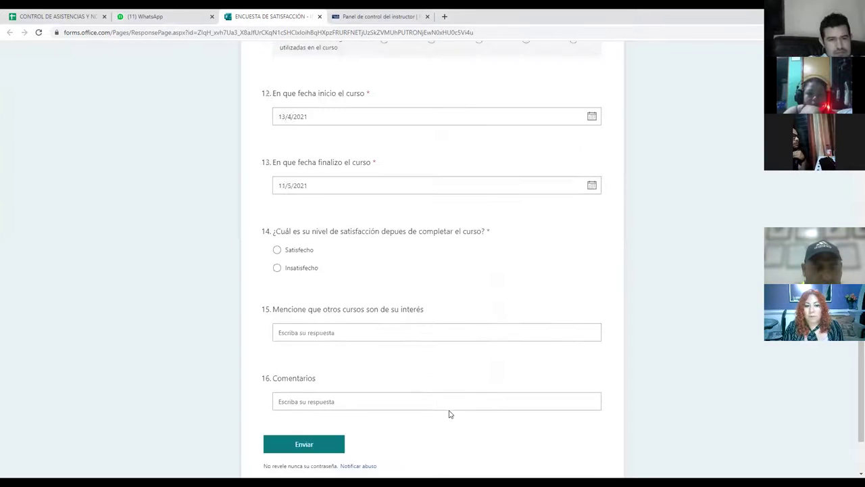
{"action": "scroll", "coordinate": [451, 412], "scroll_direction": "up", "scroll_amount": 1}
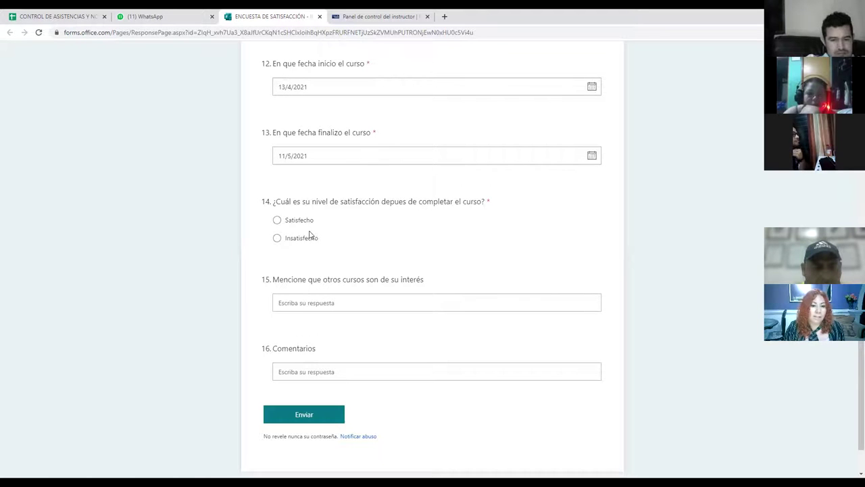
- Answer question 14 with Satisfecho and go through the empty answer fields of questions 15 and 16
{"action": "left_click", "coordinate": [277, 219]}
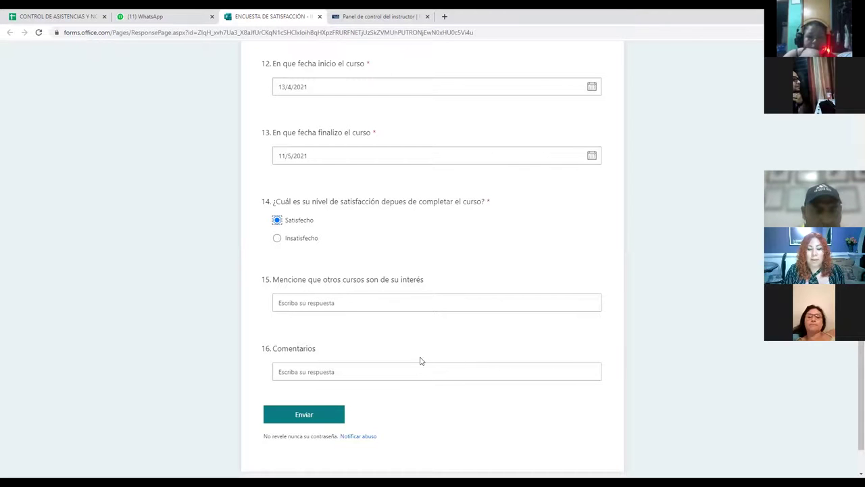
{"action": "left_click", "coordinate": [286, 305]}
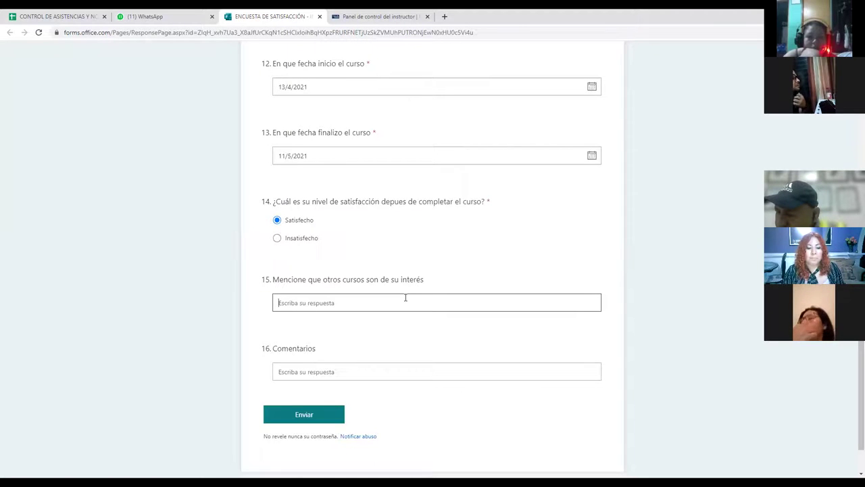
{"action": "left_click", "coordinate": [324, 371]}
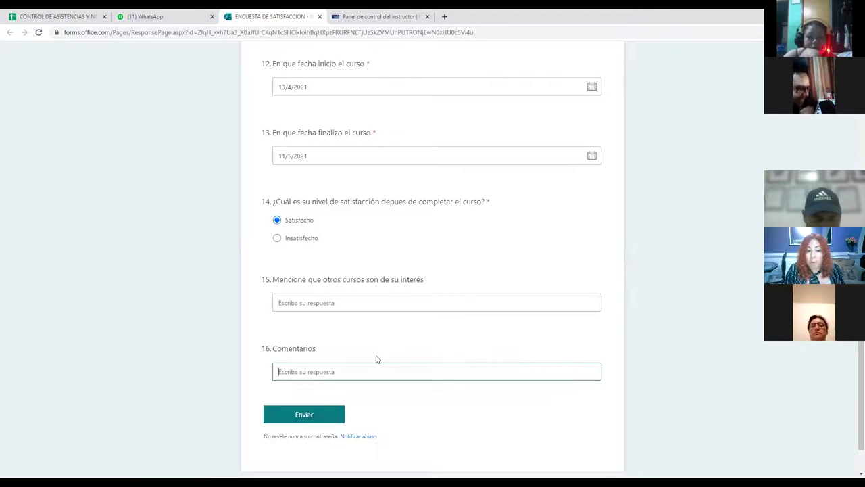
- Return to the start of the survey and review questions 1 to 8, from the start order number to the employer field
{"action": "scroll", "coordinate": [377, 359], "scroll_direction": "up", "scroll_amount": 10}
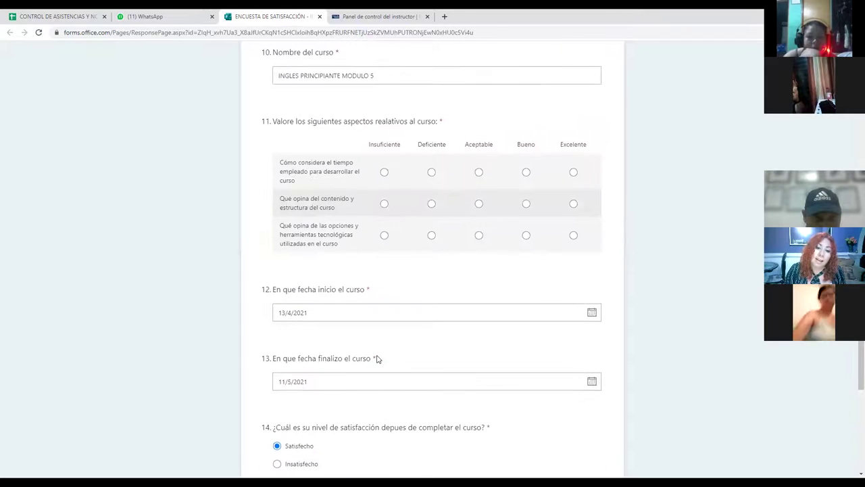
{"action": "scroll", "coordinate": [377, 359], "scroll_direction": "up", "scroll_amount": 5}
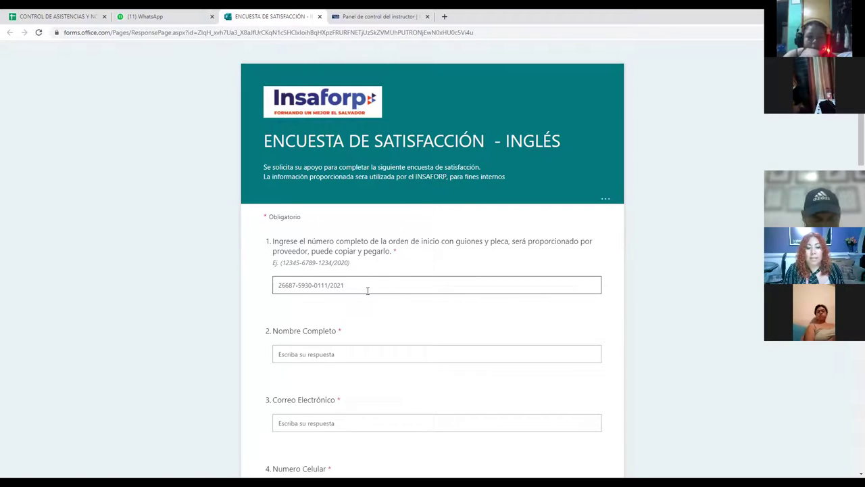
{"action": "triple_click", "coordinate": [282, 293]}
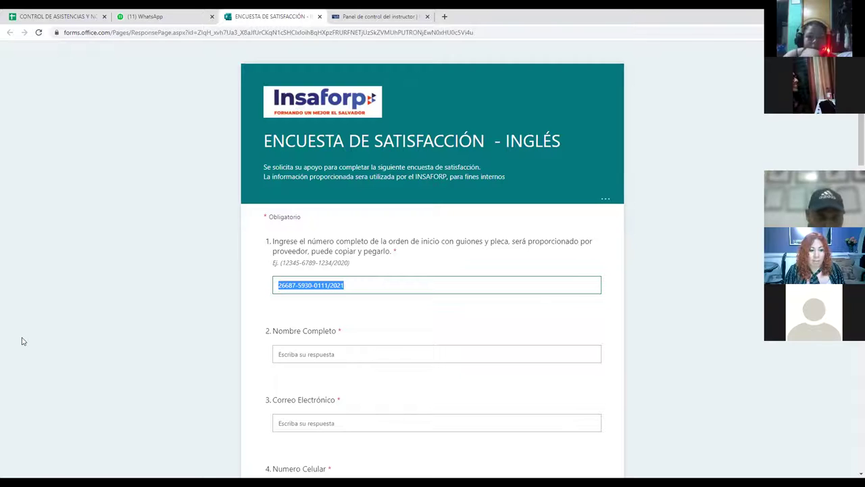
{"action": "left_click", "coordinate": [342, 353]}
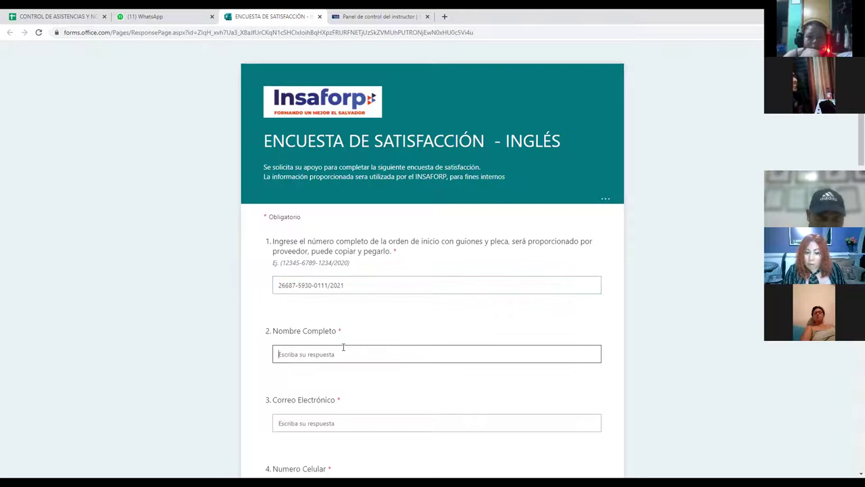
{"action": "scroll", "coordinate": [342, 354], "scroll_direction": "down", "scroll_amount": 1}
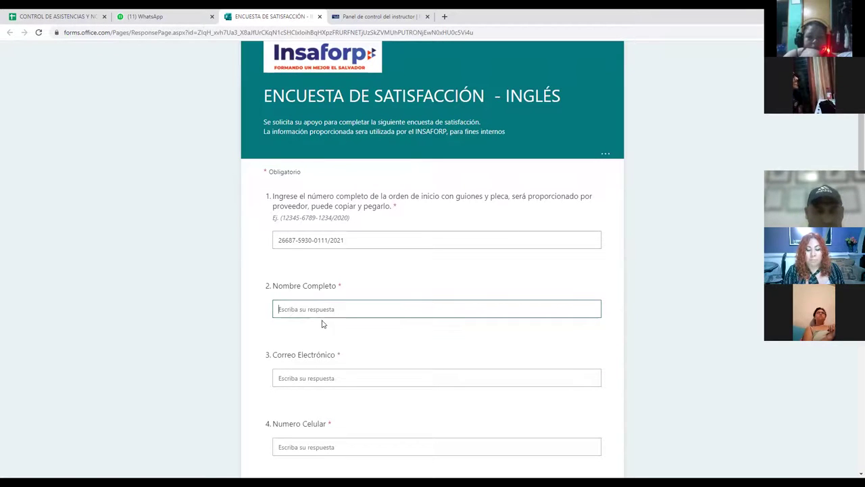
{"action": "left_click", "coordinate": [306, 381]}
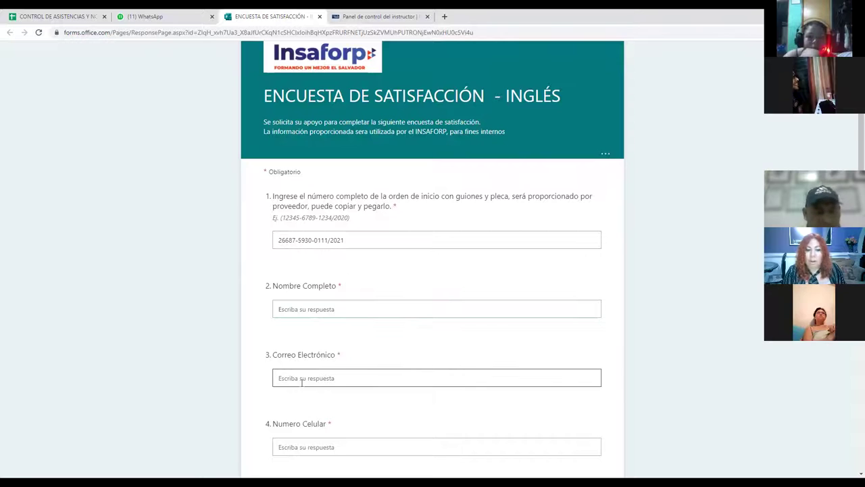
{"action": "scroll", "coordinate": [305, 382], "scroll_direction": "down", "scroll_amount": 2}
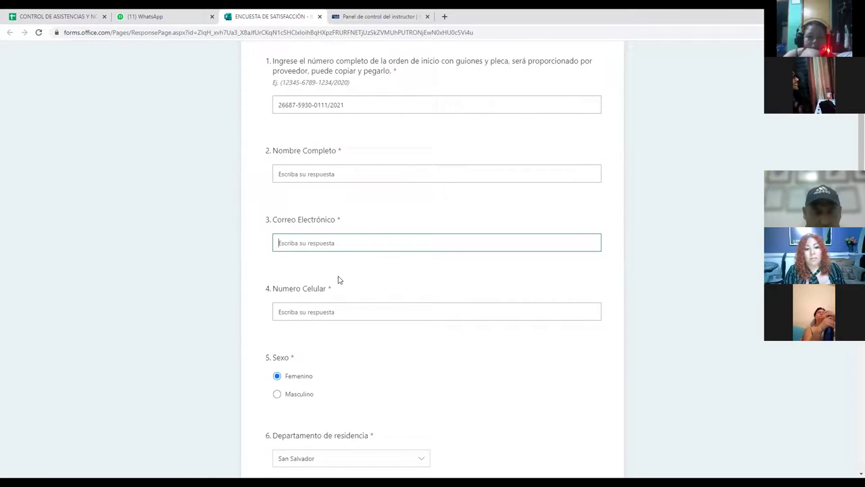
{"action": "left_click", "coordinate": [328, 315]}
{"action": "scroll", "coordinate": [341, 362], "scroll_direction": "down", "scroll_amount": 2}
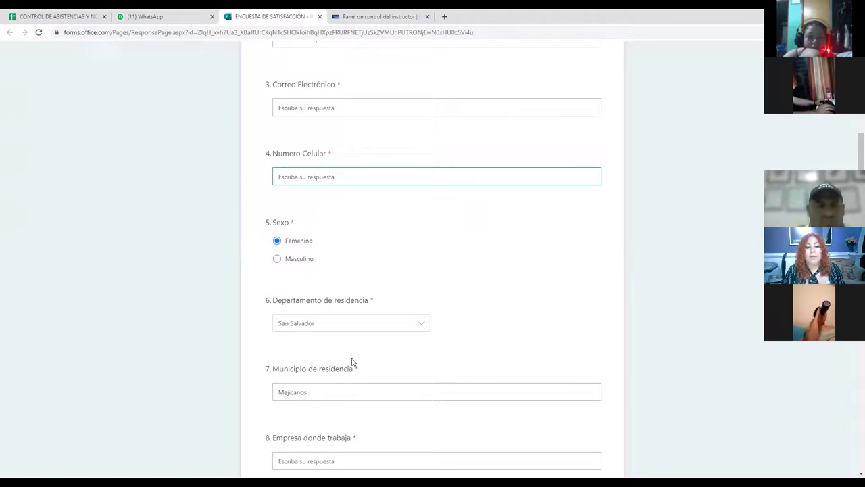
{"action": "scroll", "coordinate": [354, 362], "scroll_direction": "down", "scroll_amount": 1}
{"action": "scroll", "coordinate": [355, 362], "scroll_direction": "down", "scroll_amount": 1}
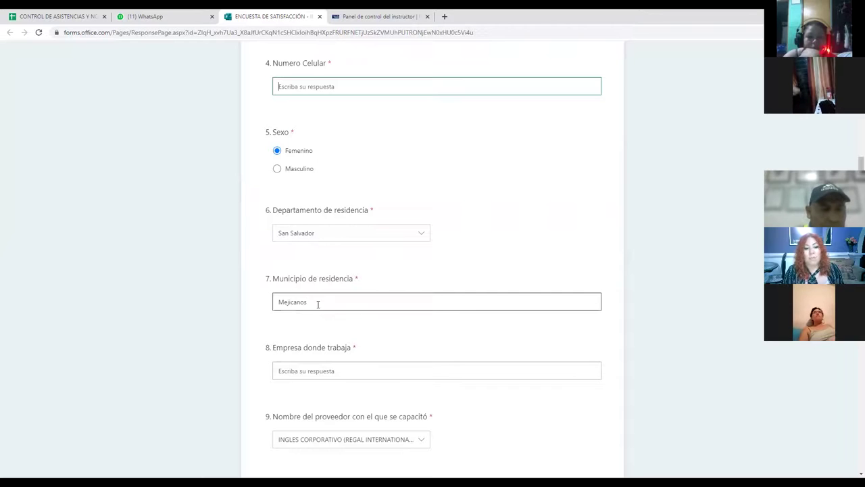
{"action": "left_click", "coordinate": [332, 369]}
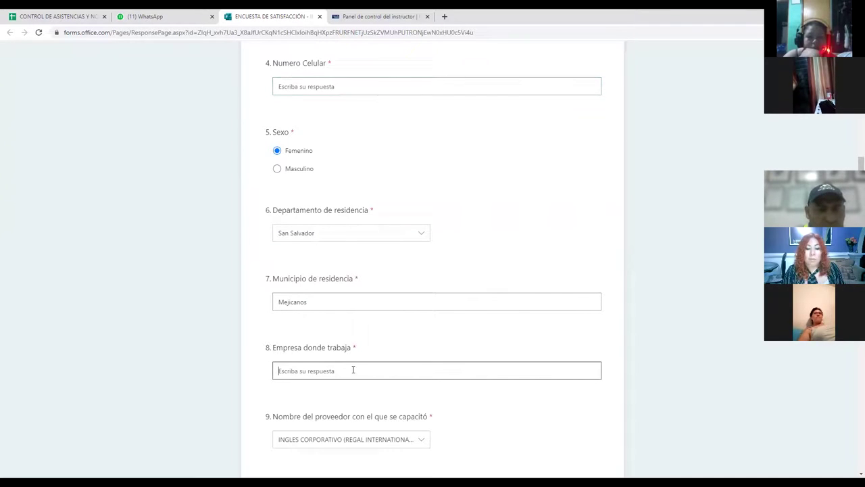
- Review questions 9 to 16, covering provider, course name, ratings, course dates, satisfaction level, other courses of interest and comments
{"action": "scroll", "coordinate": [358, 369], "scroll_direction": "down", "scroll_amount": 2}
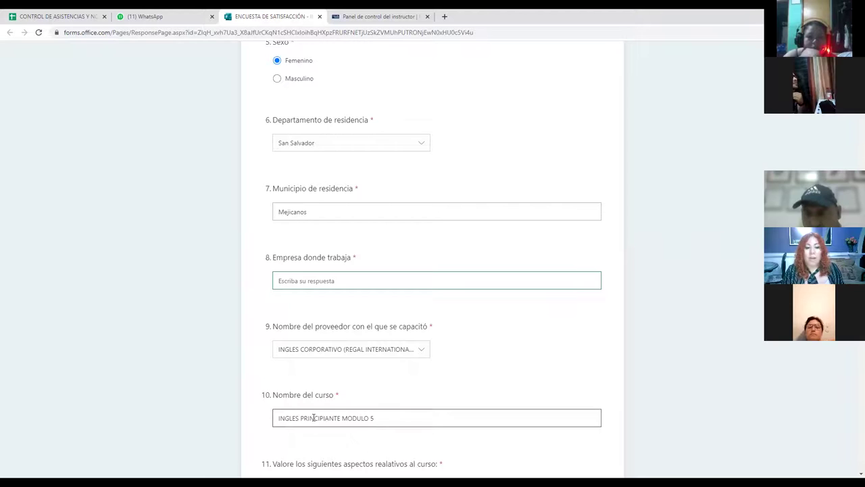
{"action": "scroll", "coordinate": [365, 392], "scroll_direction": "down", "scroll_amount": 1}
{"action": "left_click_drag", "start_coordinate": [393, 373], "coordinate": [257, 380]}
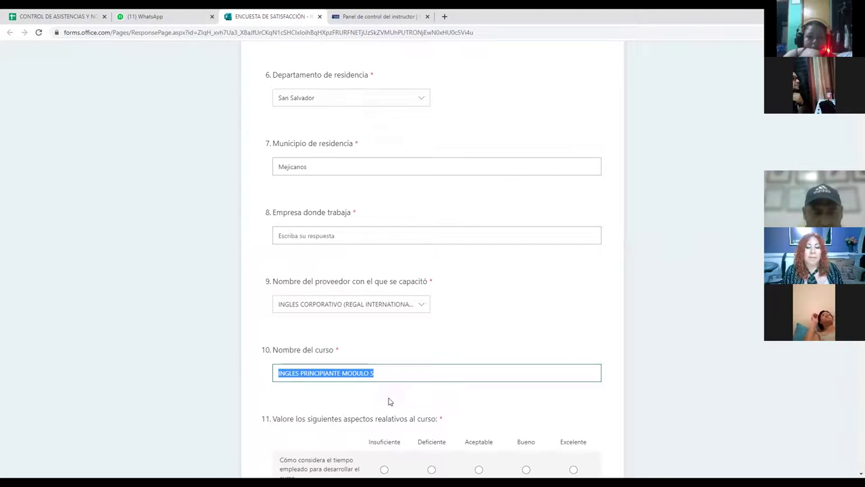
{"action": "scroll", "coordinate": [372, 437], "scroll_direction": "down", "scroll_amount": 3}
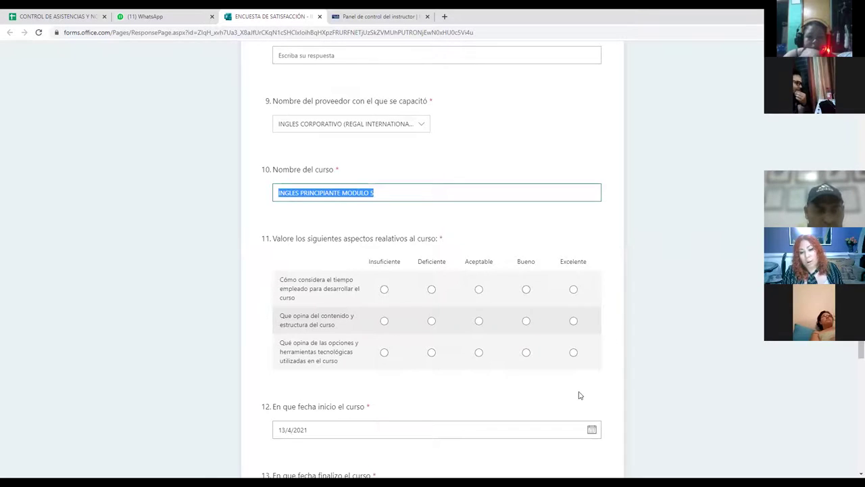
{"action": "scroll", "coordinate": [421, 401], "scroll_direction": "down", "scroll_amount": 2}
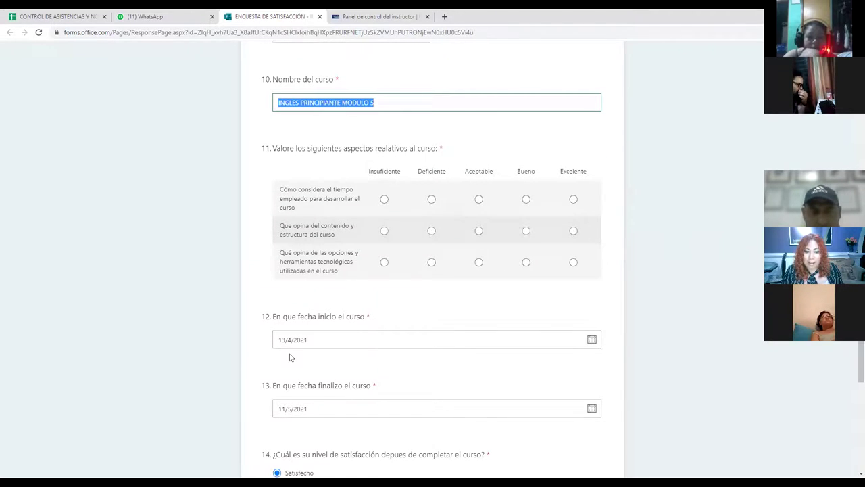
{"action": "scroll", "coordinate": [328, 353], "scroll_direction": "down", "scroll_amount": 2}
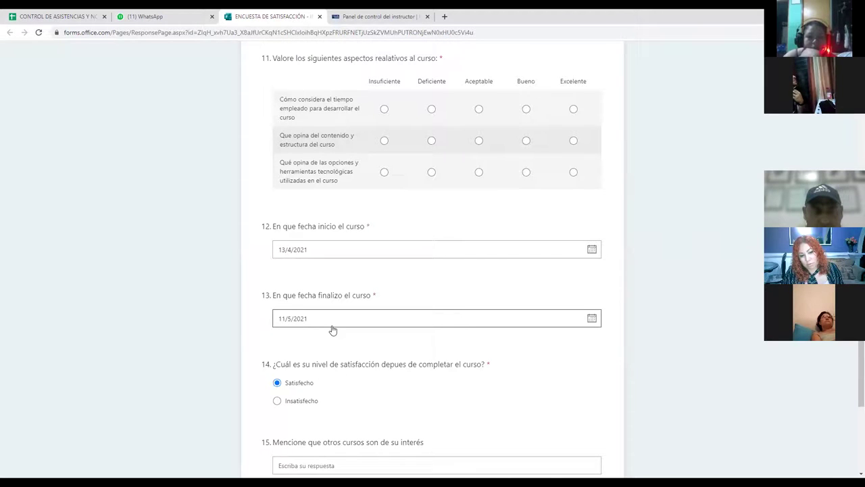
{"action": "scroll", "coordinate": [305, 395], "scroll_direction": "down", "scroll_amount": 2}
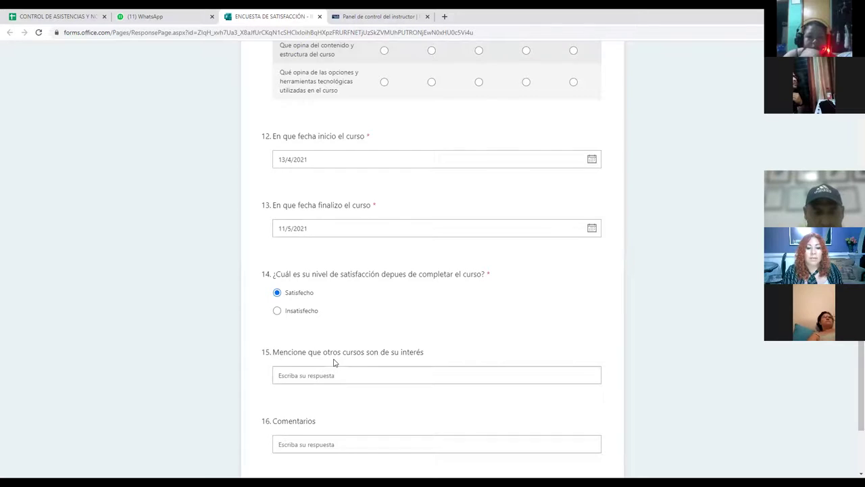
{"action": "scroll", "coordinate": [332, 361], "scroll_direction": "down", "scroll_amount": 2}
{"action": "left_click", "coordinate": [335, 282]}
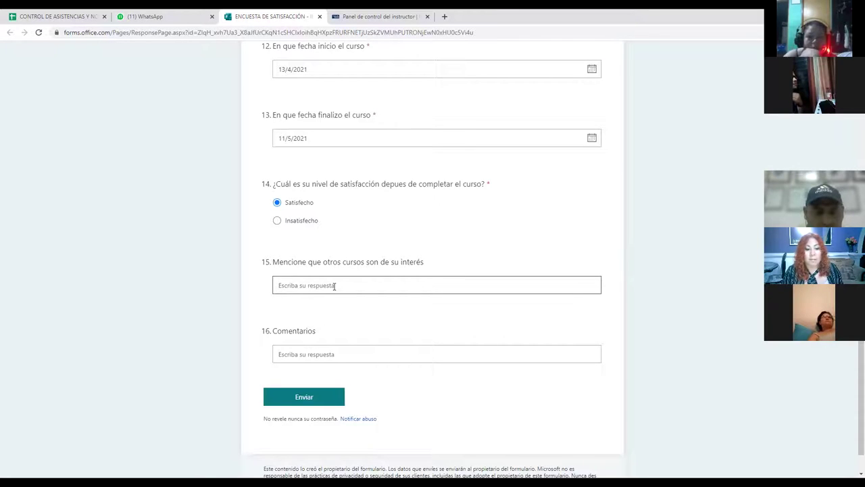
{"action": "left_click", "coordinate": [462, 347]}
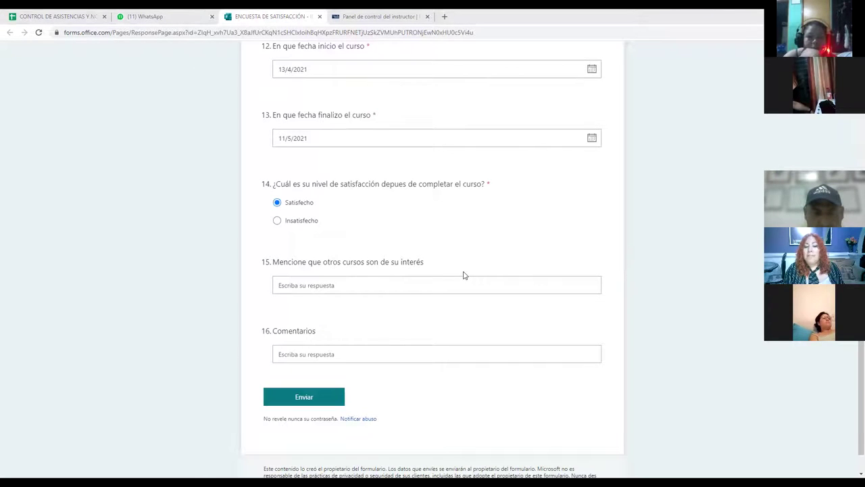
{"action": "left_click", "coordinate": [413, 350]}
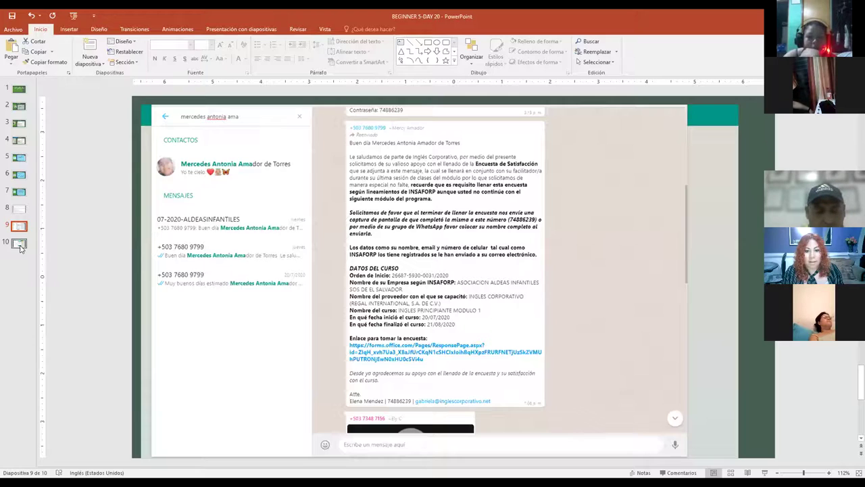
- Switch to the BEGINNER 5-DAY 20 presentation in PowerPoint and show slide 10, about sending captures to the WhatsApp group, full screen
{"action": "left_click", "coordinate": [19, 245]}
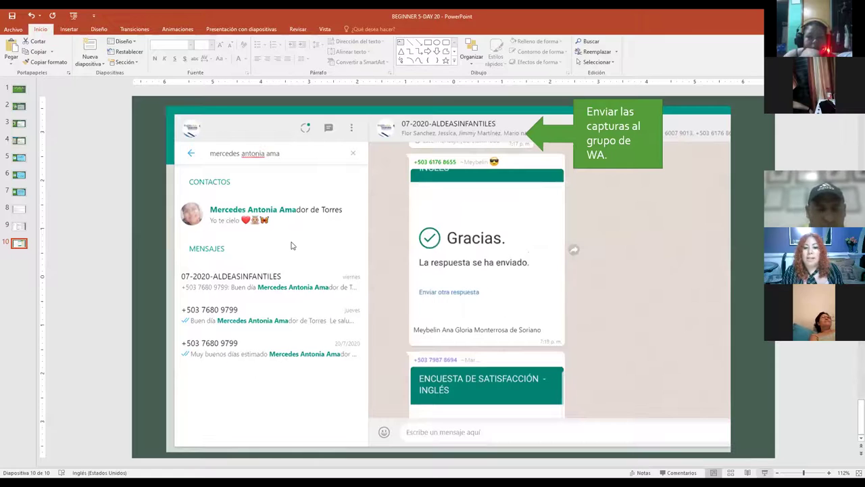
{"action": "key", "text": "shift+F5"}
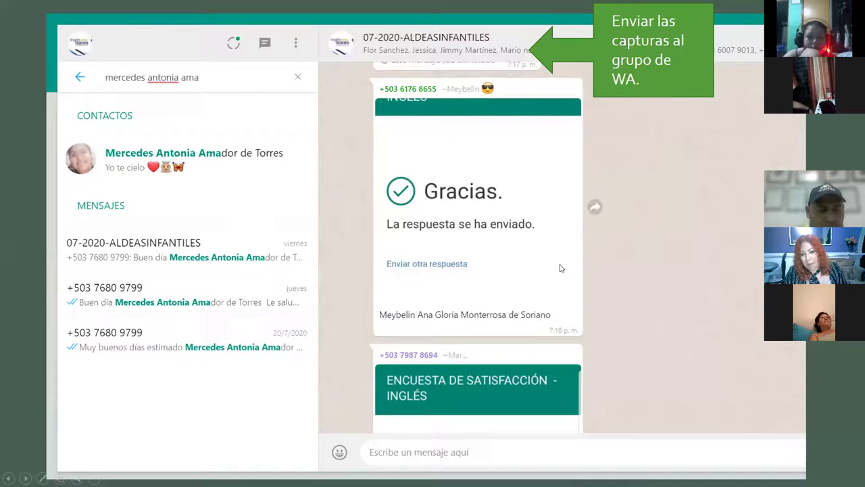